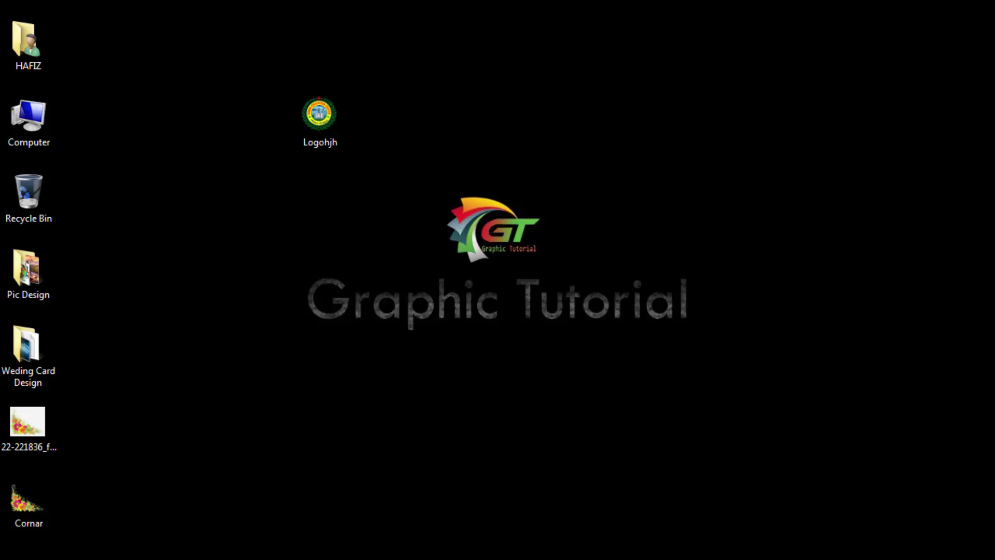
Draw a rectangle covering nearly the whole page.
left_click(261, 539)
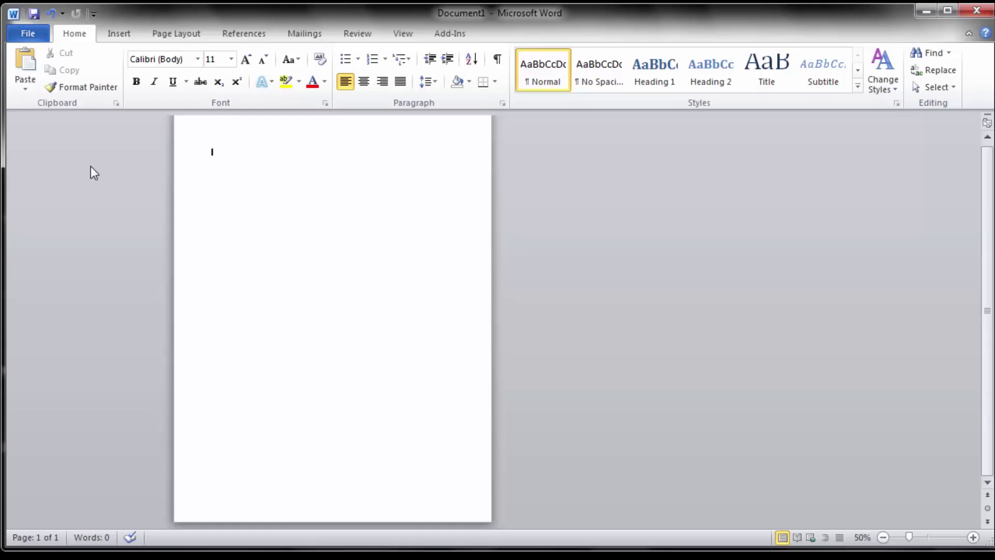
left_click(122, 34)
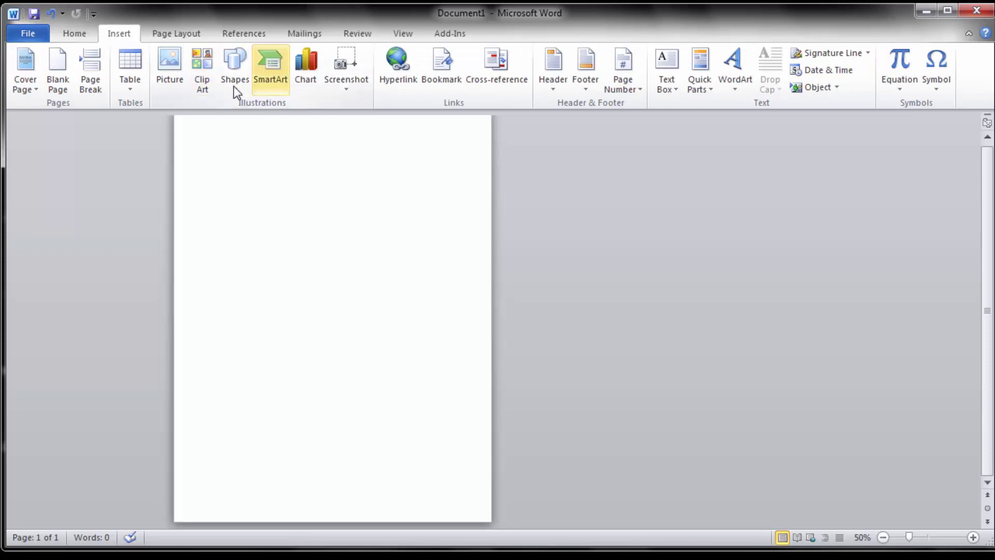
left_click(236, 78)
left_click(278, 134)
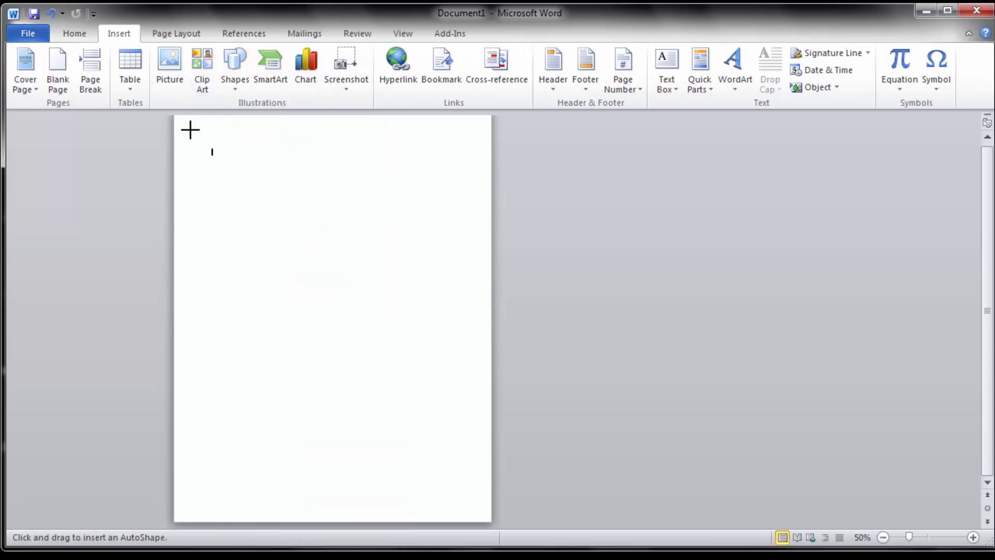
left_click_drag(184, 126, 480, 512)
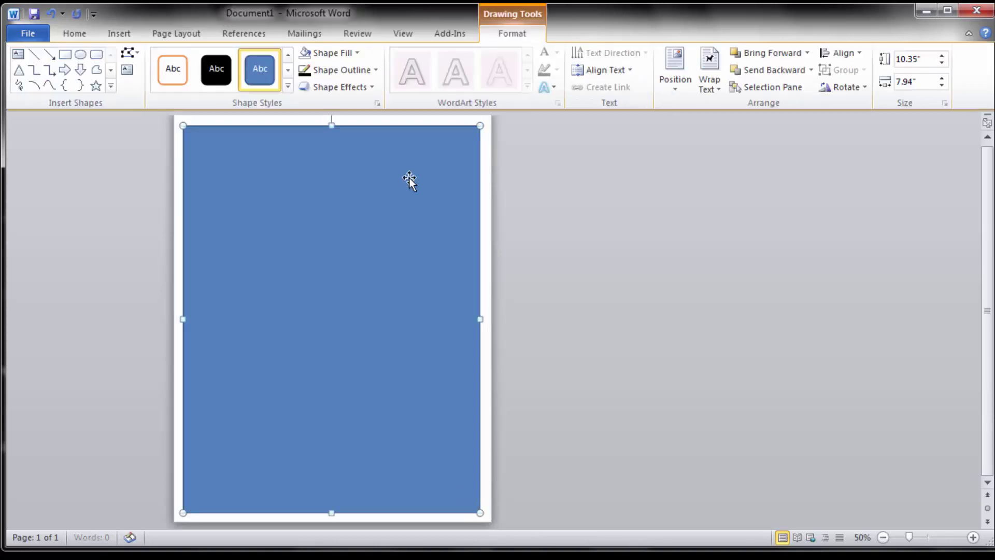
Give the rectangle no fill and a 4½ pt blue outline.
left_click(357, 52)
left_click(331, 184)
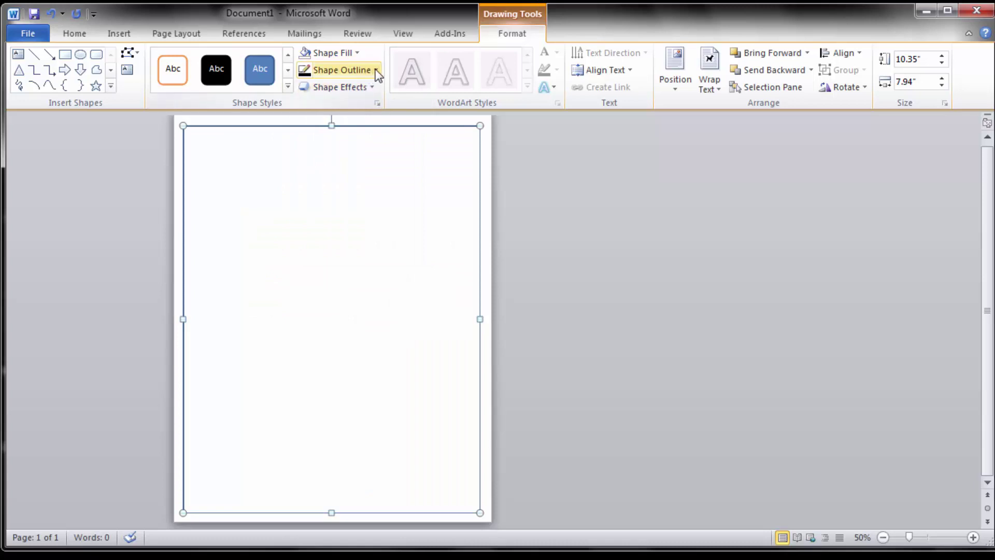
left_click(375, 69)
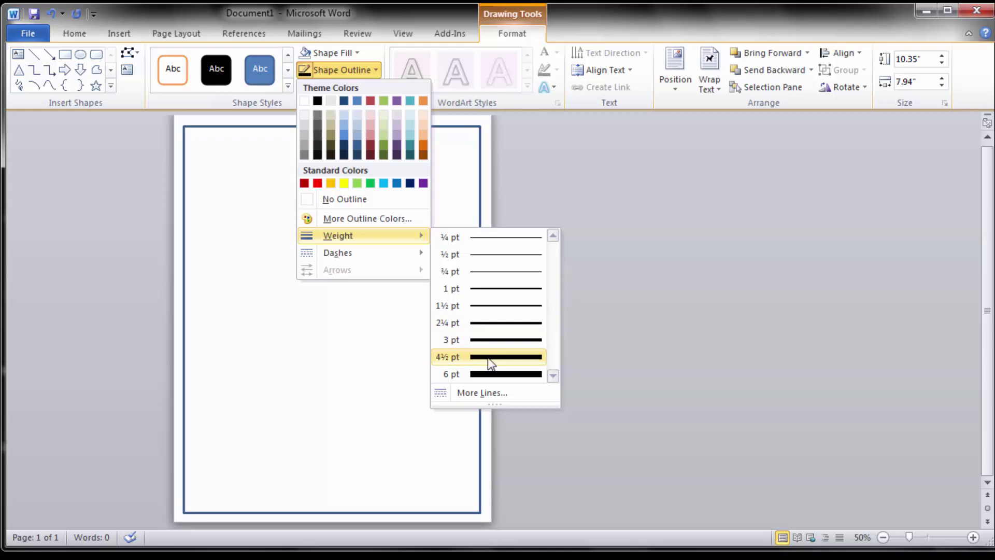
left_click(487, 357)
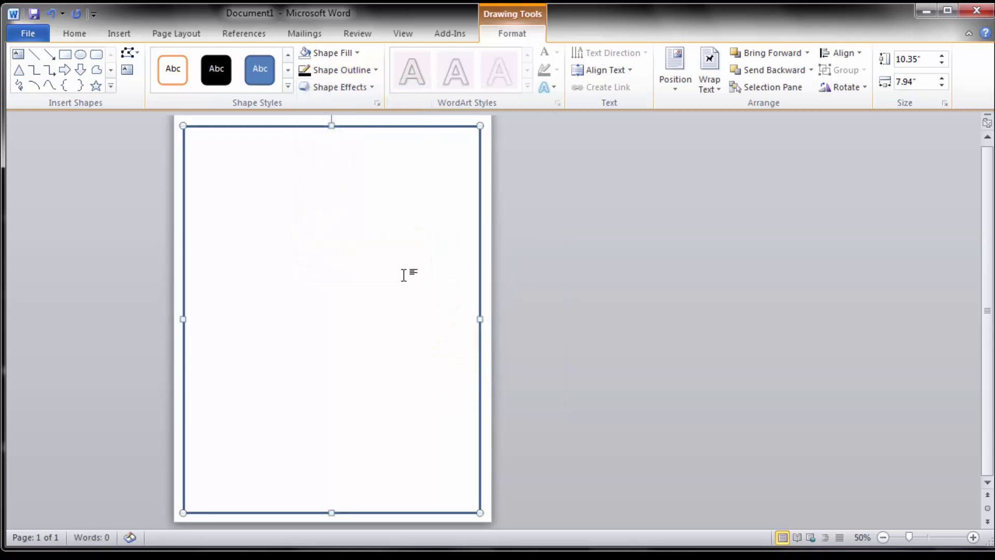
left_click(376, 73)
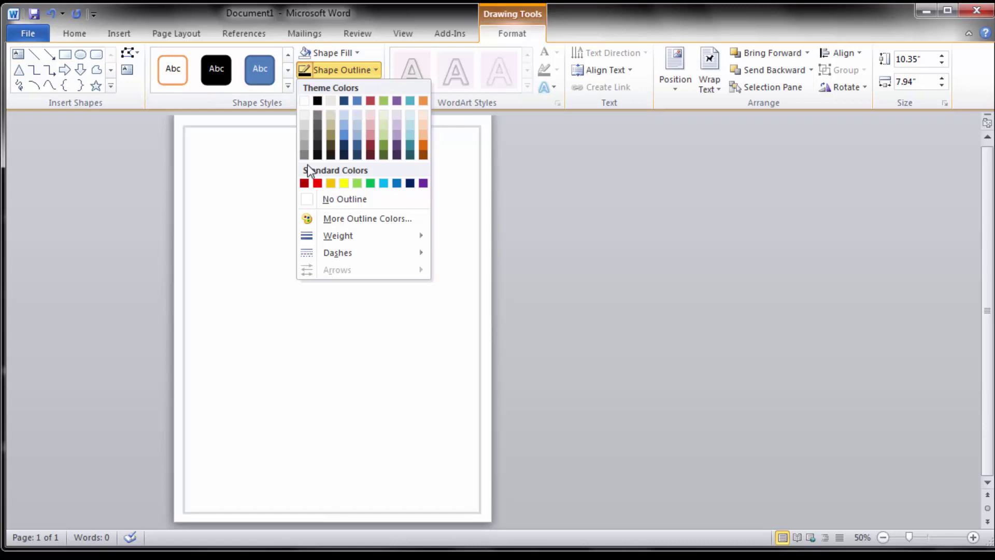
left_click(257, 134)
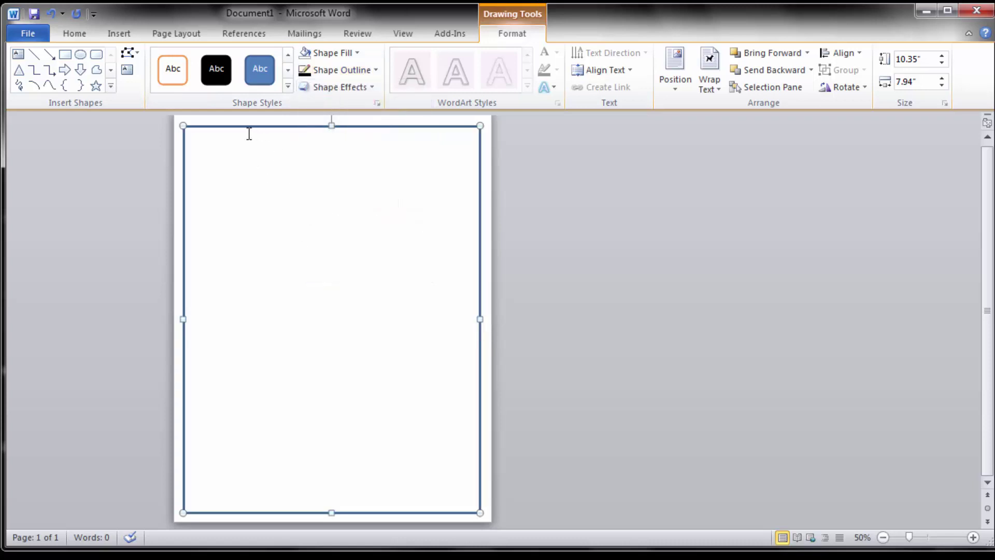
Insert the Cornar floral picture from the Desktop.
left_click(119, 35)
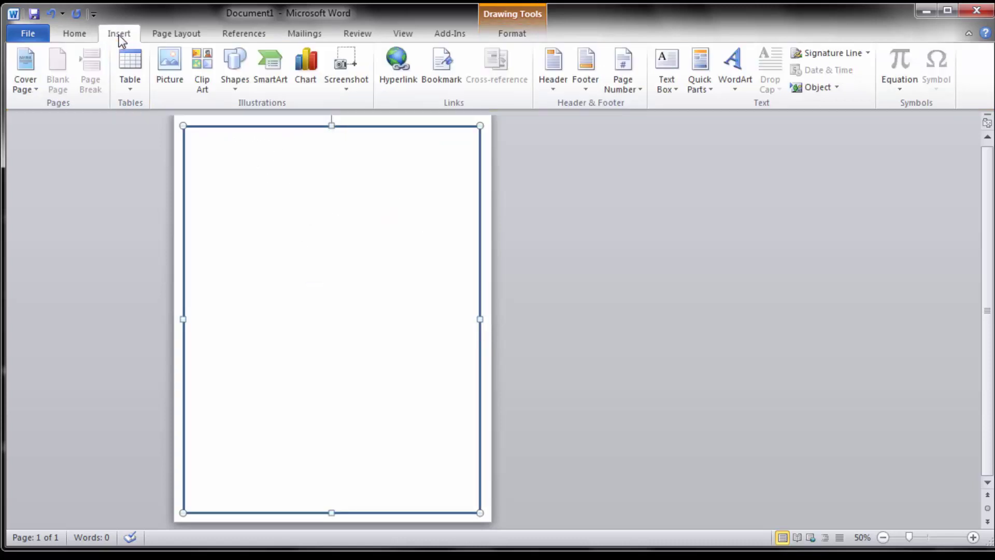
left_click(171, 65)
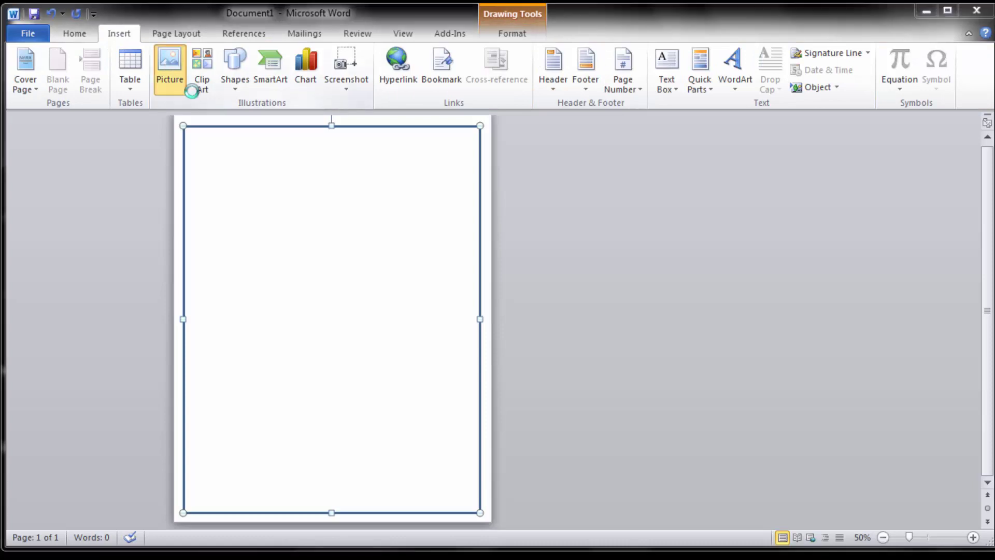
mouse_move(128, 150)
left_mouse_down()
mouse_move(142, 226)
mouse_move(148, 167)
left_mouse_up()
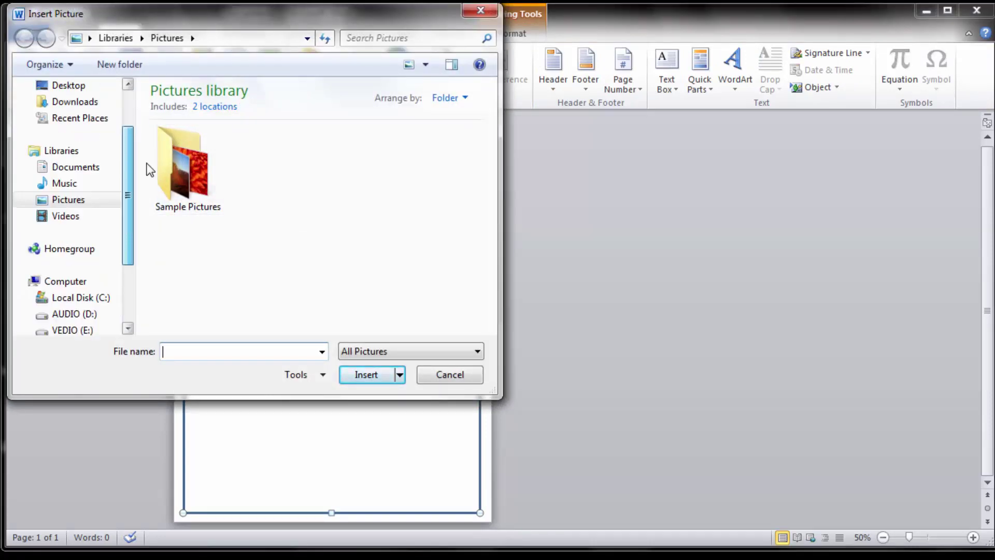
left_click(75, 85)
left_click_drag(492, 138, 495, 263)
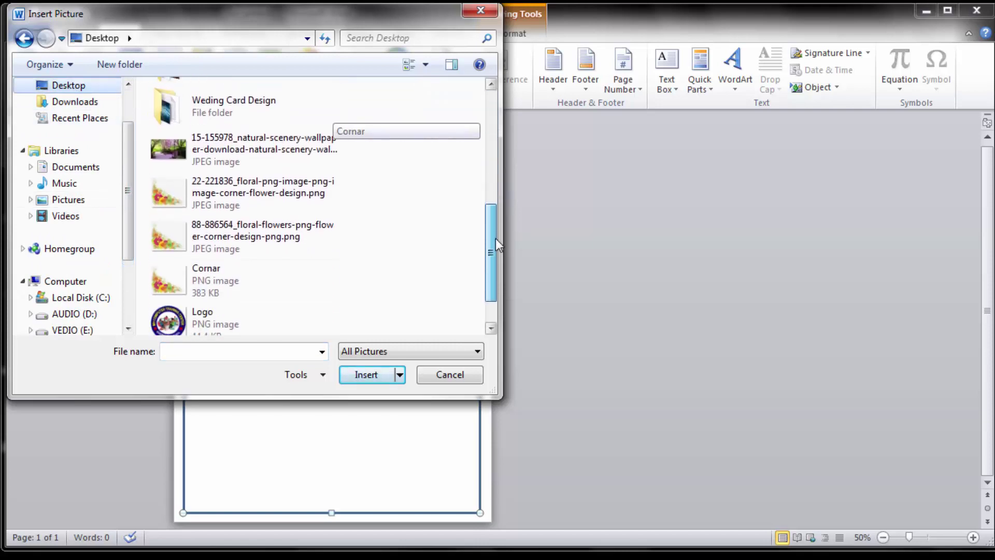
left_click(241, 282)
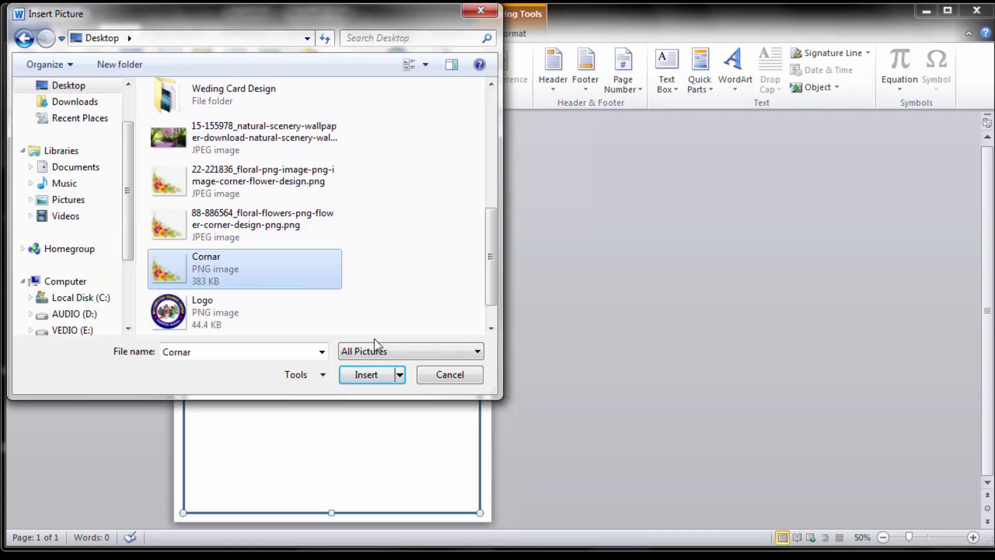
left_click(364, 379)
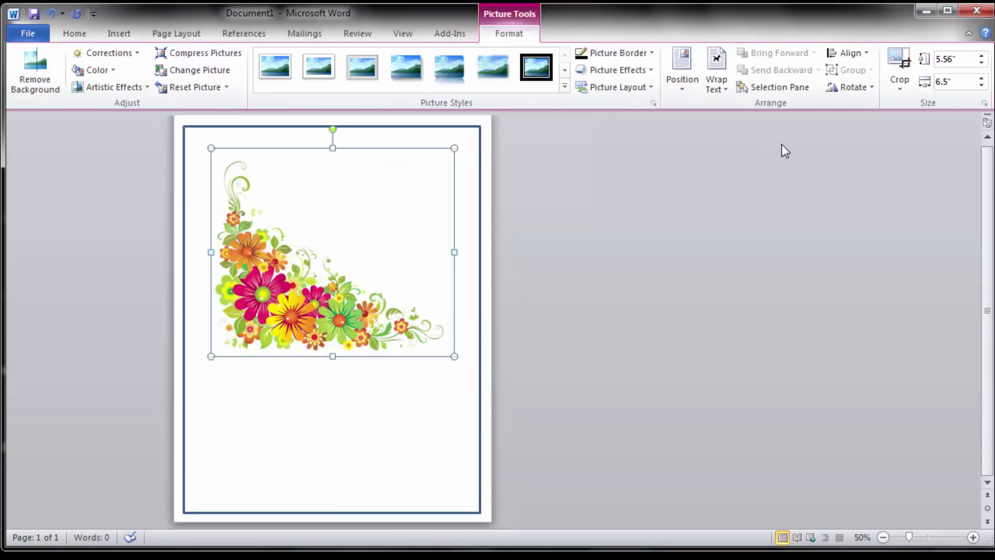
Float the picture in front of text, rotate it 90°, and shrink it into the top-left corner.
left_click(716, 83)
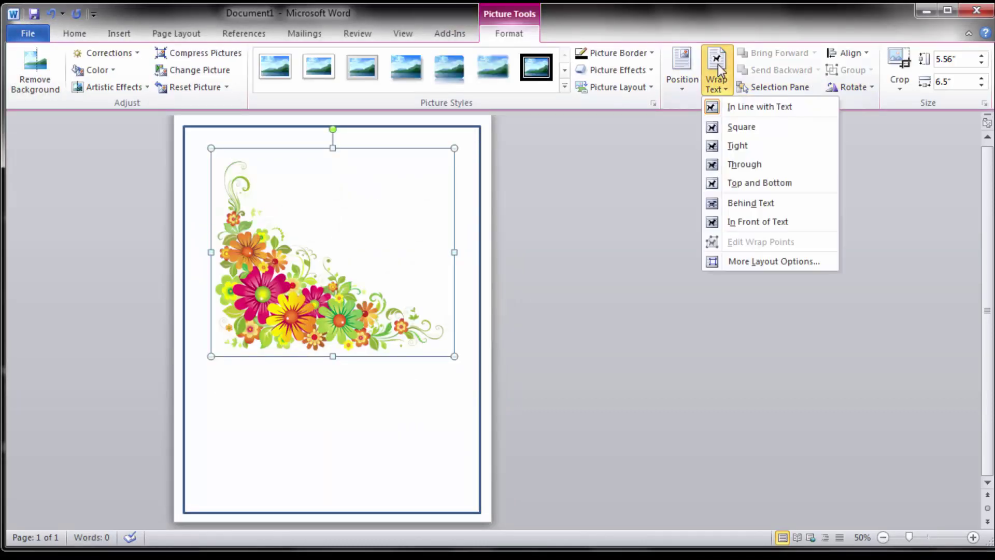
left_click(758, 222)
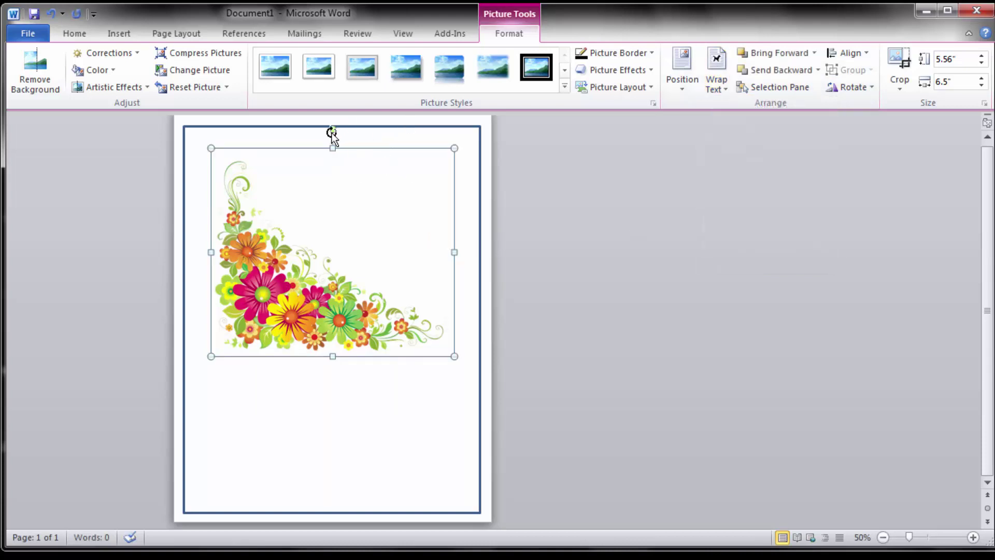
mouse_move(459, 213)
left_mouse_down()
mouse_move(508, 250)
mouse_move(505, 293)
left_mouse_up()
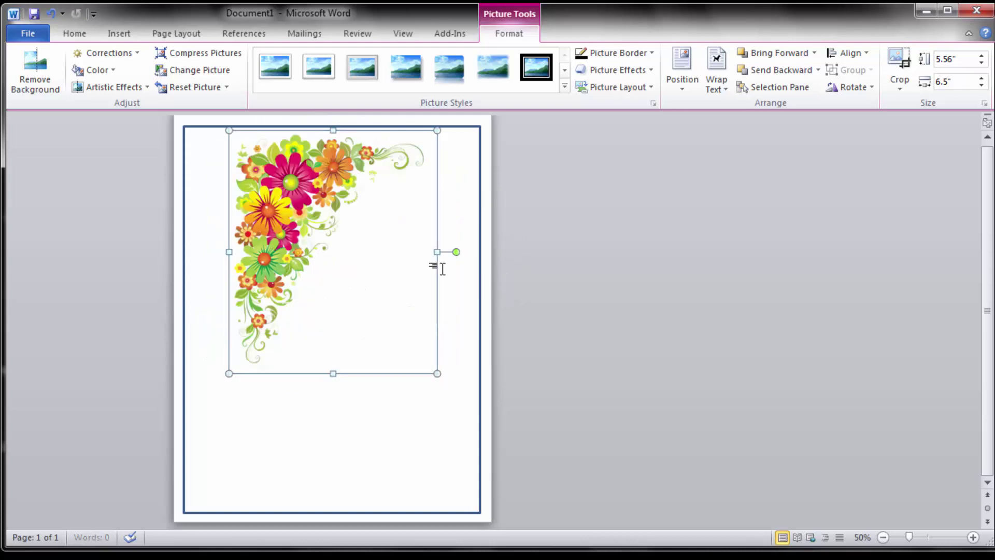
left_click_drag(324, 168, 278, 165)
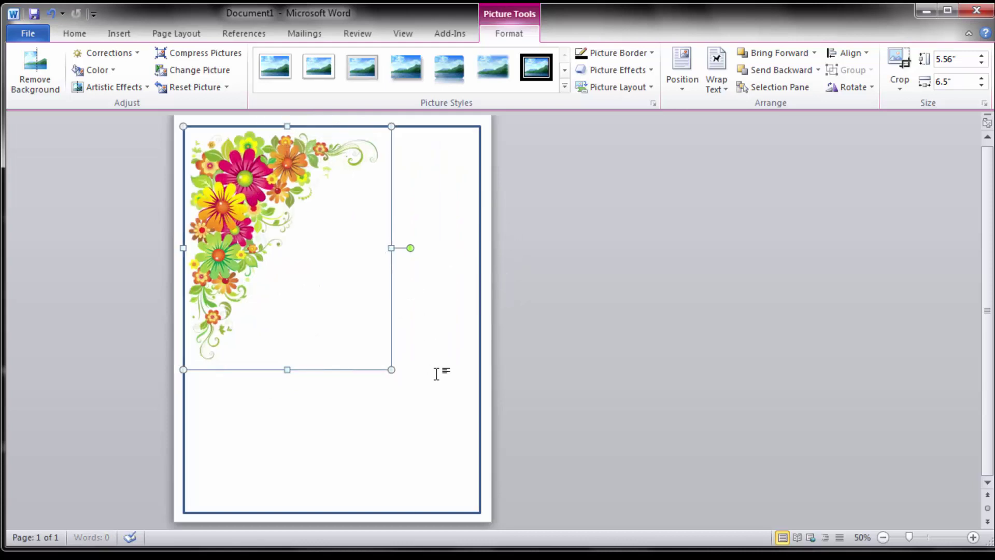
mouse_move(392, 369)
left_mouse_down()
mouse_move(272, 204)
mouse_move(266, 223)
left_mouse_up()
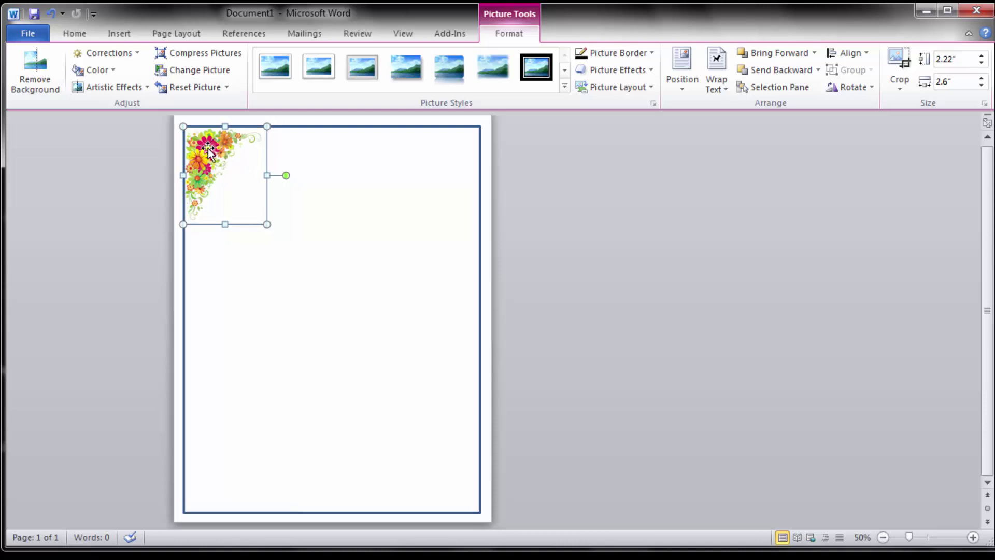
mouse_move(205, 151)
left_mouse_down()
mouse_move(404, 150)
mouse_move(488, 183)
mouse_move(403, 173)
left_mouse_up()
key("ctrl+z")
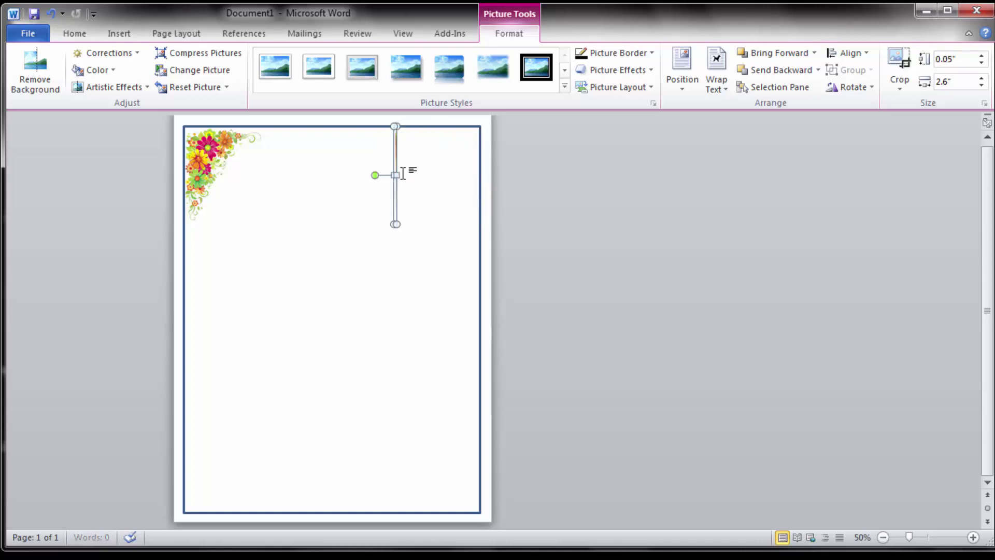
Mirror the copy into the top-right corner and copy both top pictures to the page bottom.
left_click_drag(444, 173, 478, 173)
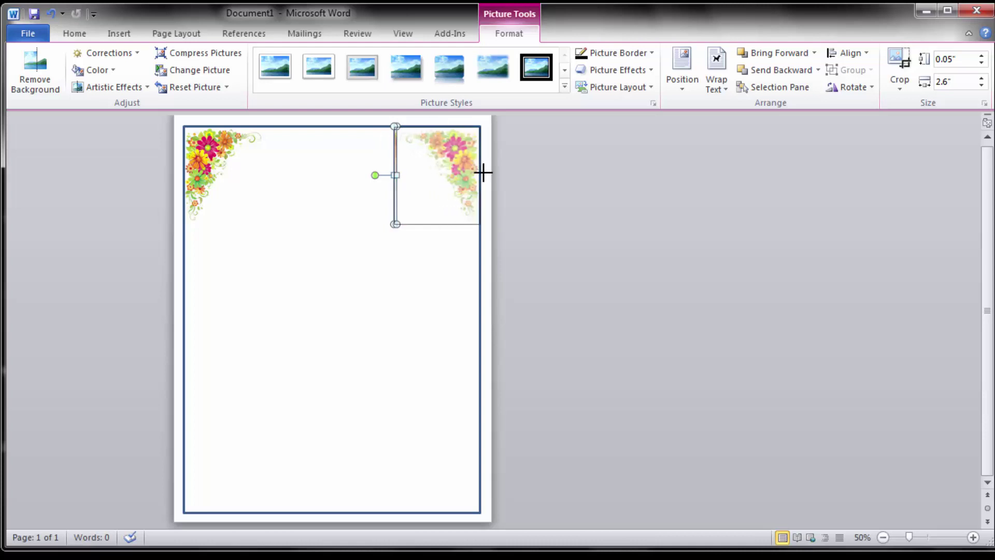
left_click(389, 273)
left_click(436, 177)
left_click(219, 150, "shift")
left_click_drag(220, 150, 250, 436)
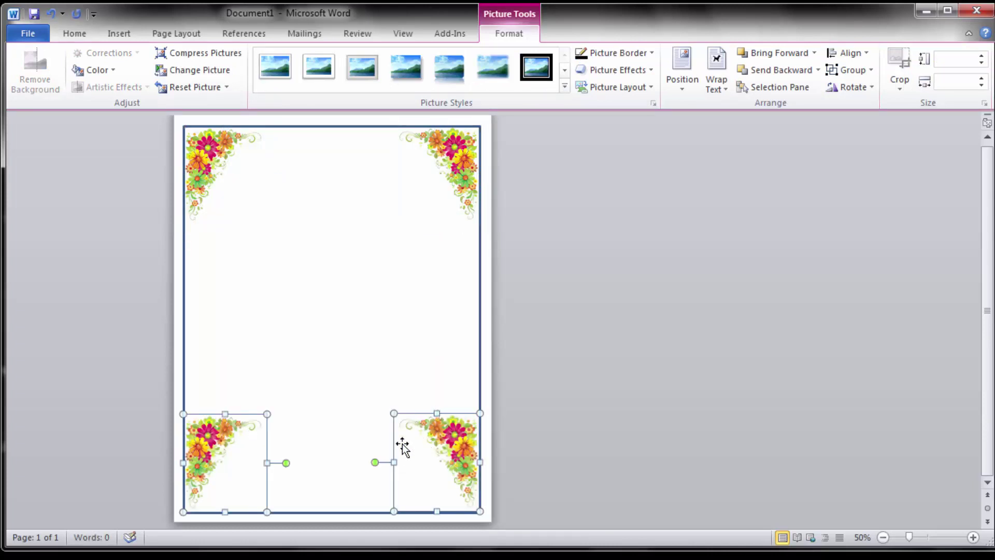
Rotate the two bottom flower copies together.
left_click_drag(375, 464, 192, 469)
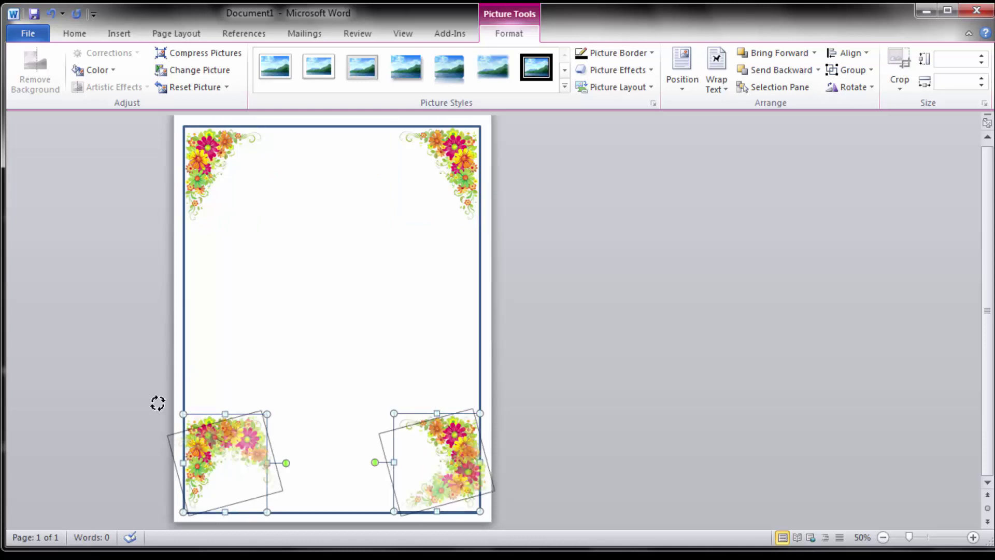
left_click_drag(192, 468, 244, 500)
key("ctrl+z")
left_click(224, 441)
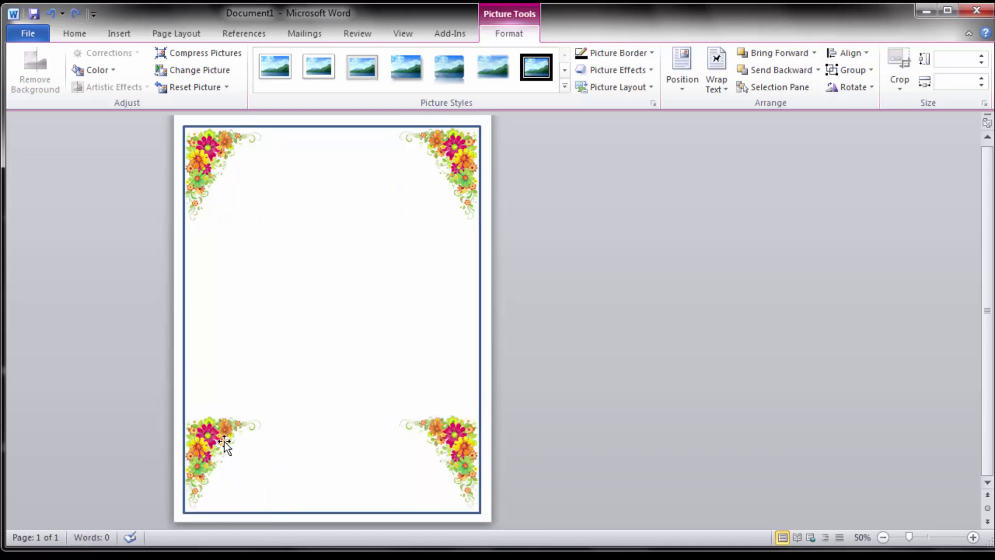
Rotate and position each bottom picture to face its own bottom corner.
left_click(266, 422)
mouse_move(288, 462)
left_mouse_down()
mouse_move(88, 474)
mouse_move(75, 454)
left_mouse_up()
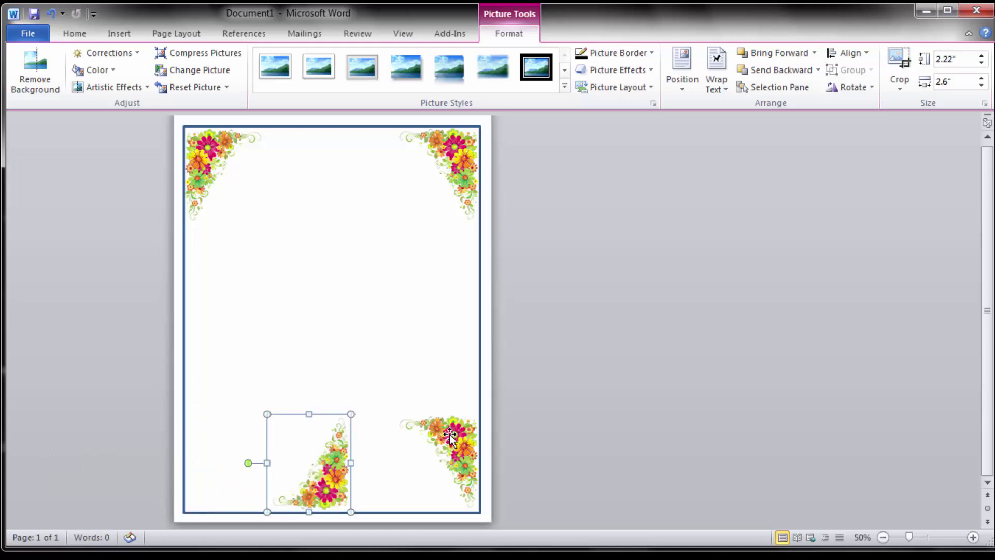
left_click_drag(444, 438, 256, 439)
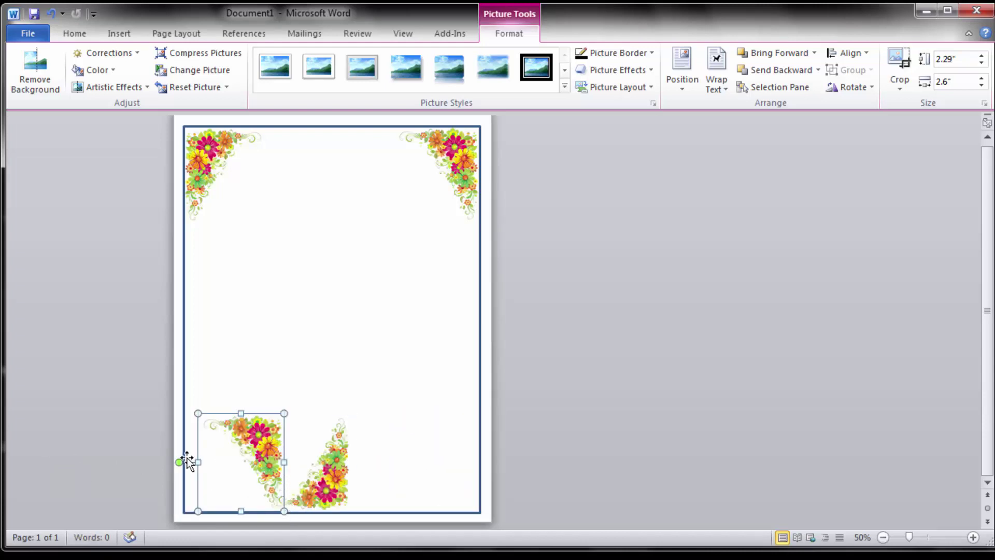
mouse_move(179, 462)
left_mouse_down()
mouse_move(279, 330)
mouse_move(352, 519)
mouse_move(331, 474)
left_mouse_up()
key("ctrl+z")
mouse_move(176, 461)
left_mouse_down()
mouse_move(312, 511)
mouse_move(327, 486)
mouse_move(462, 482)
left_mouse_up()
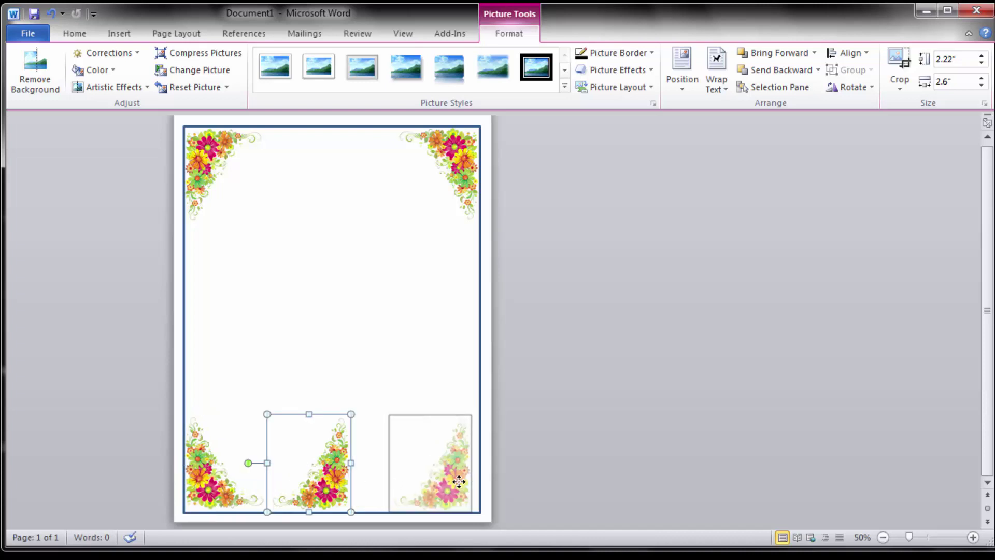
left_click(344, 336)
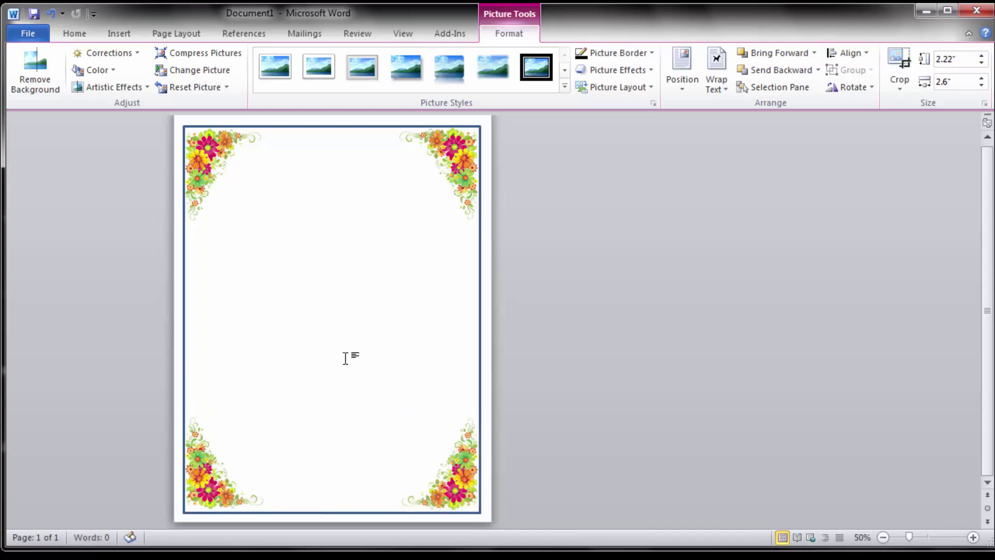
Insert a WordArt reading 'TANHA EDUCATION CENTER'.
left_click(123, 34)
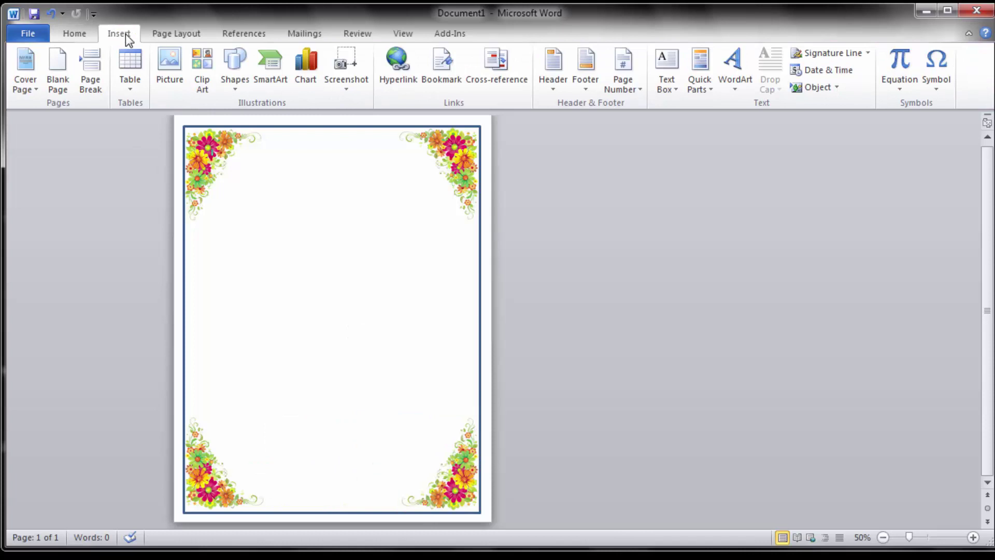
left_click(735, 65)
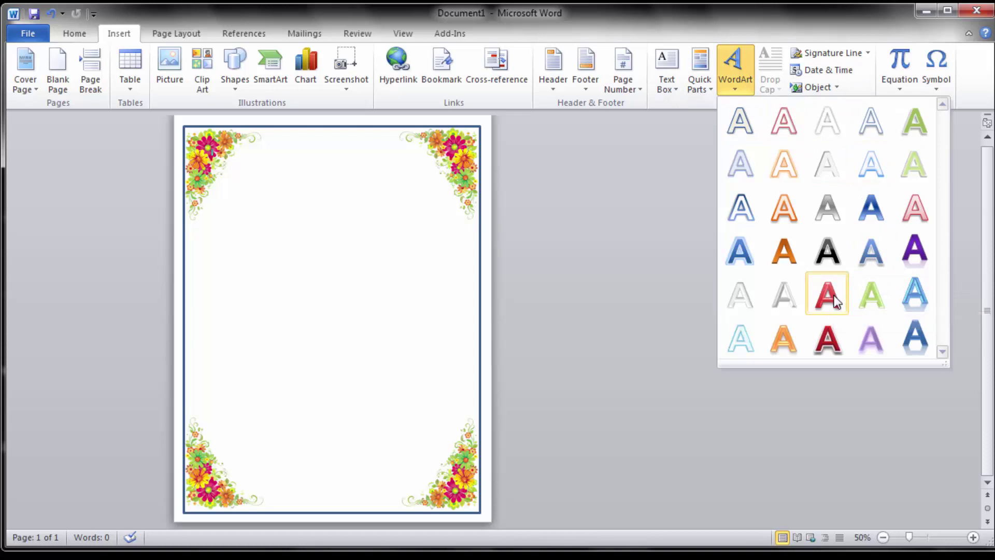
left_click(397, 190)
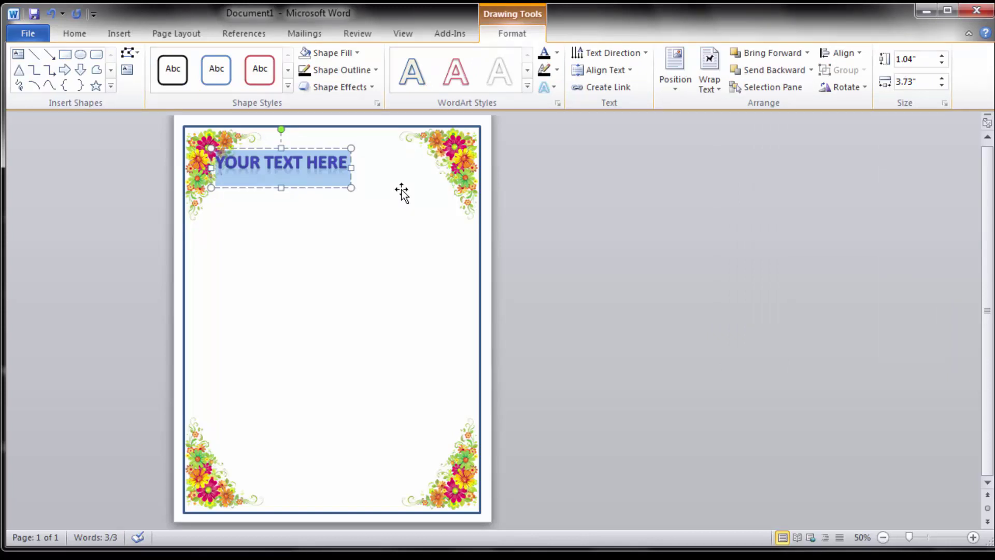
type("TANHA")
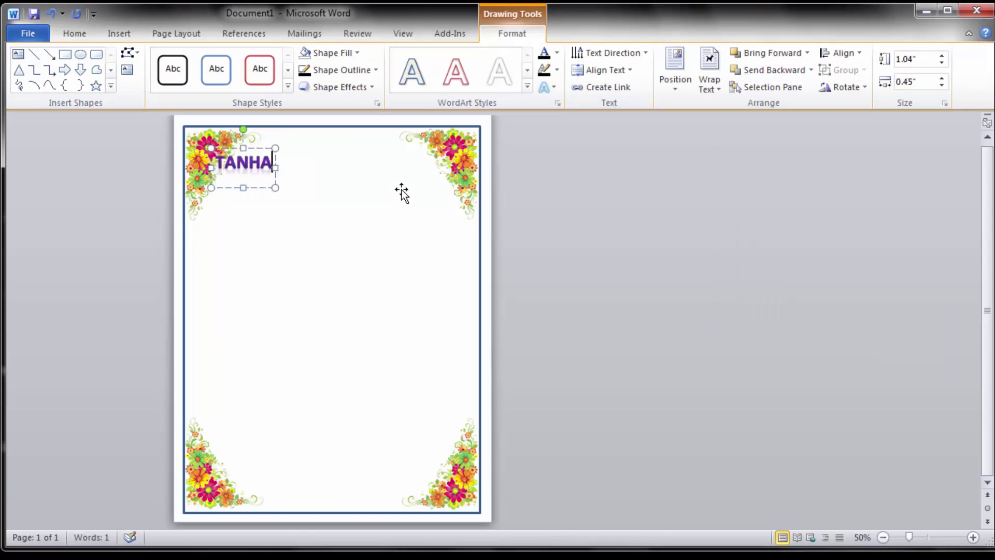
type(" EDUCATION CENTER")
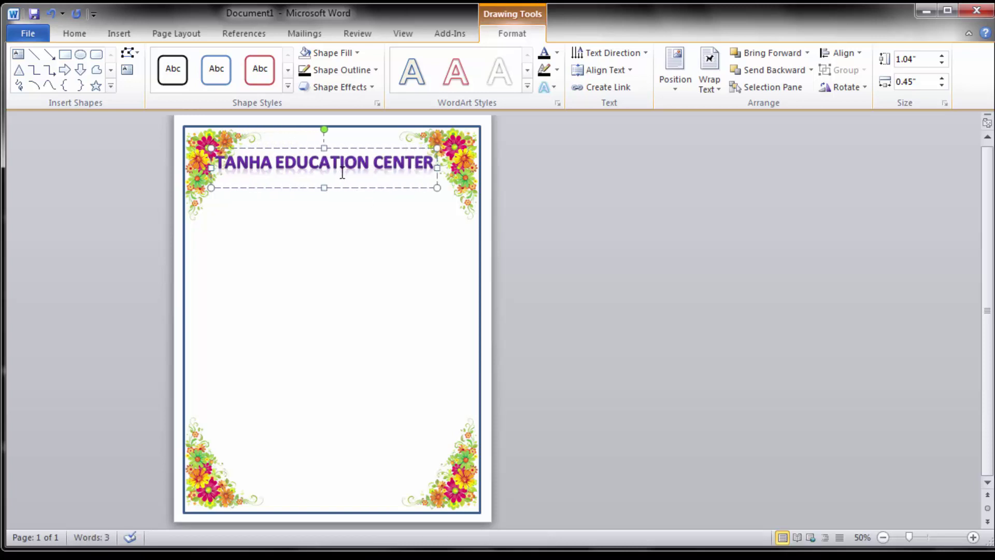
Apply the Arch Up transform to the title and make its box taller and lower.
left_click(419, 186)
left_click(555, 87)
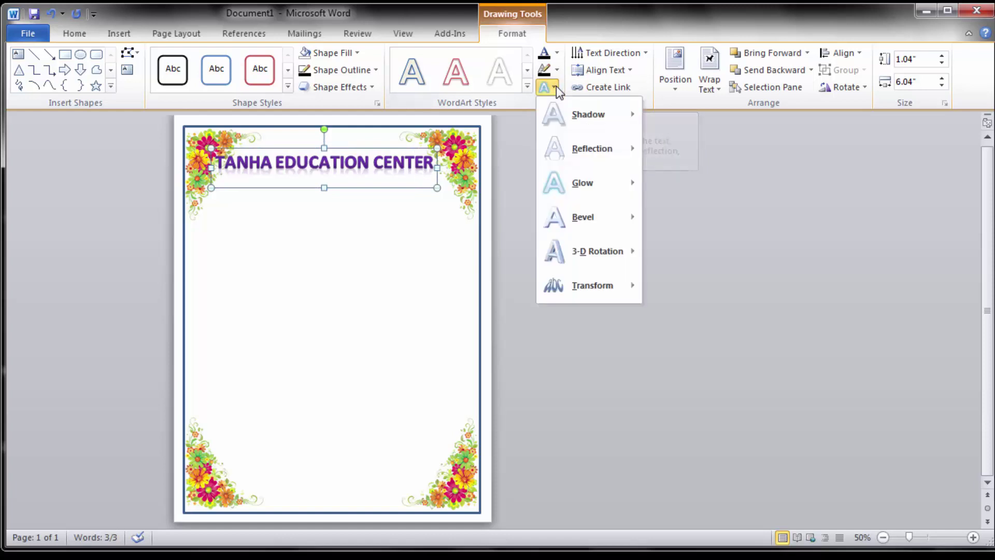
mouse_move(592, 285)
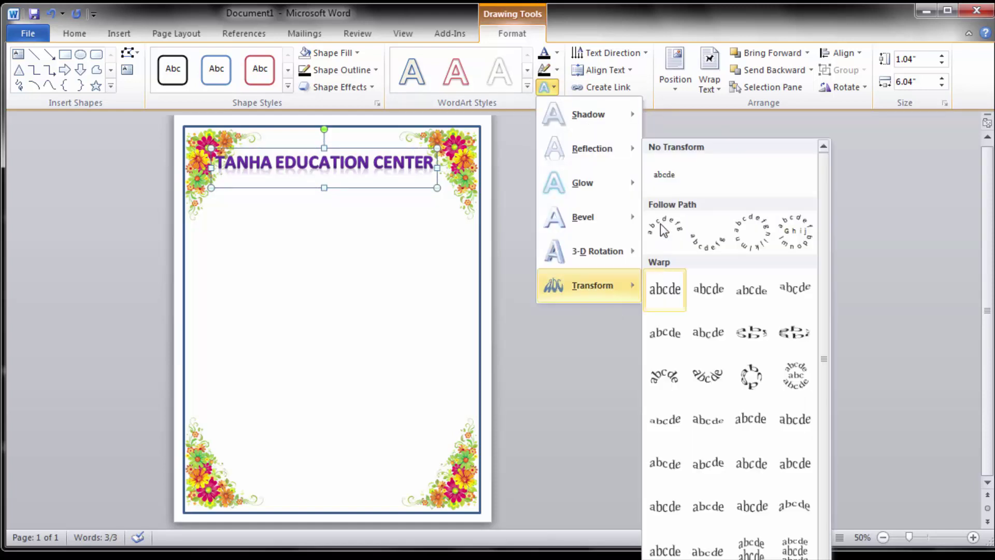
left_click(664, 227)
left_click(304, 157)
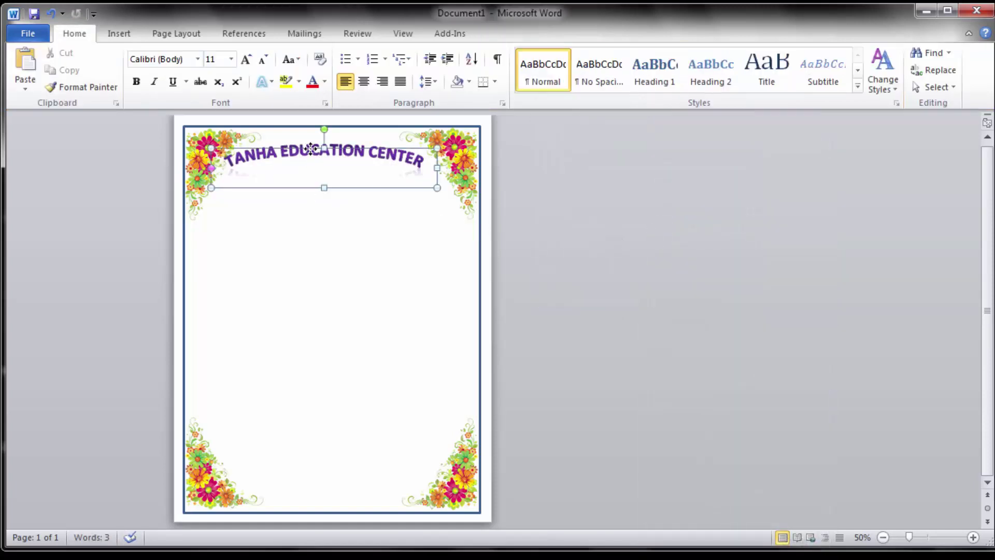
mouse_move(325, 187)
left_mouse_down()
mouse_move(333, 284)
mouse_move(325, 307)
left_mouse_up()
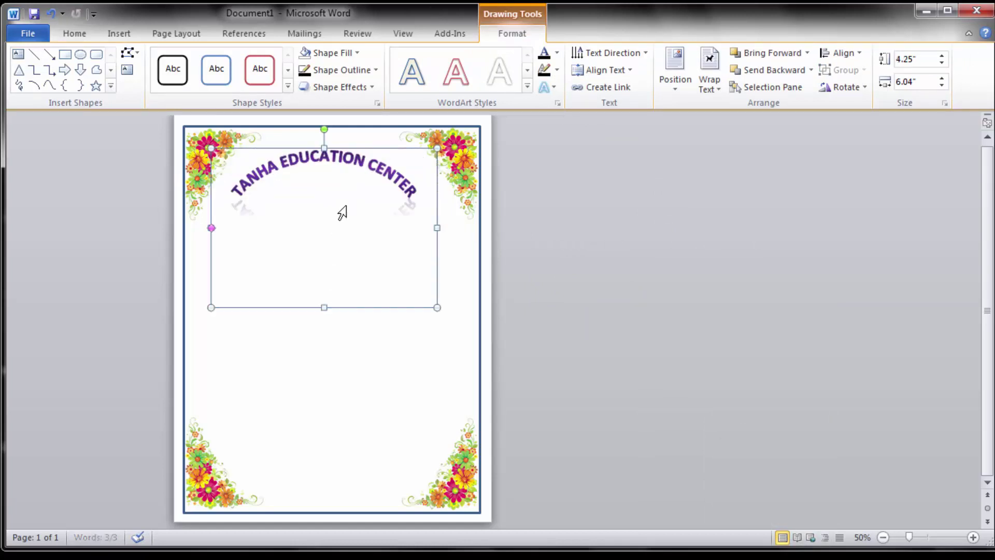
left_click_drag(343, 167, 344, 190)
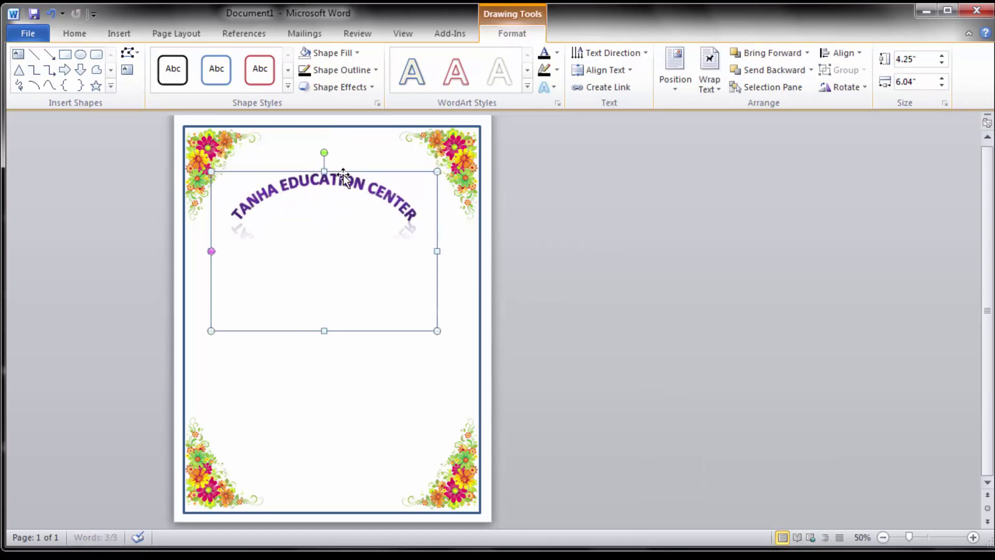
Set the title to 72 pt and centre the resized arch inside the border.
left_click(77, 34)
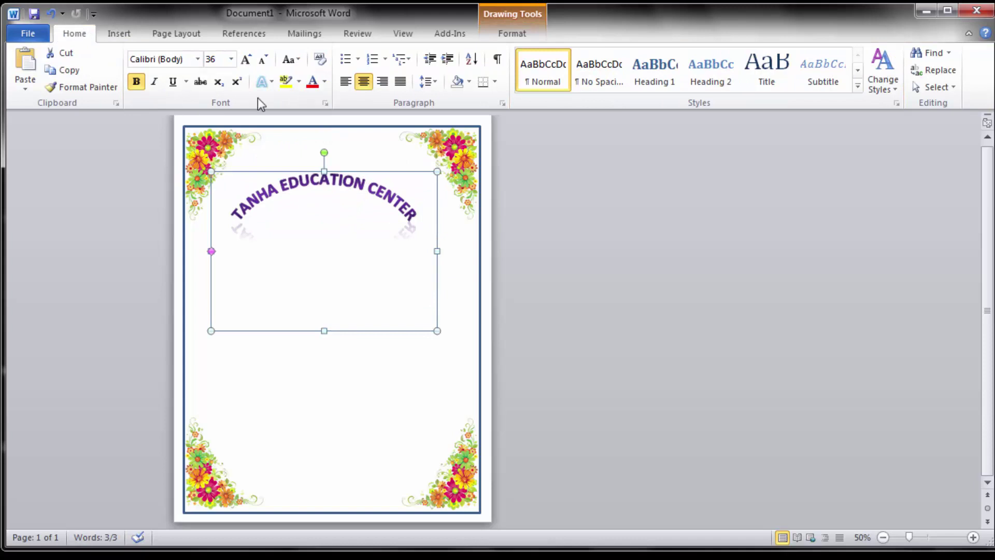
left_click(231, 59)
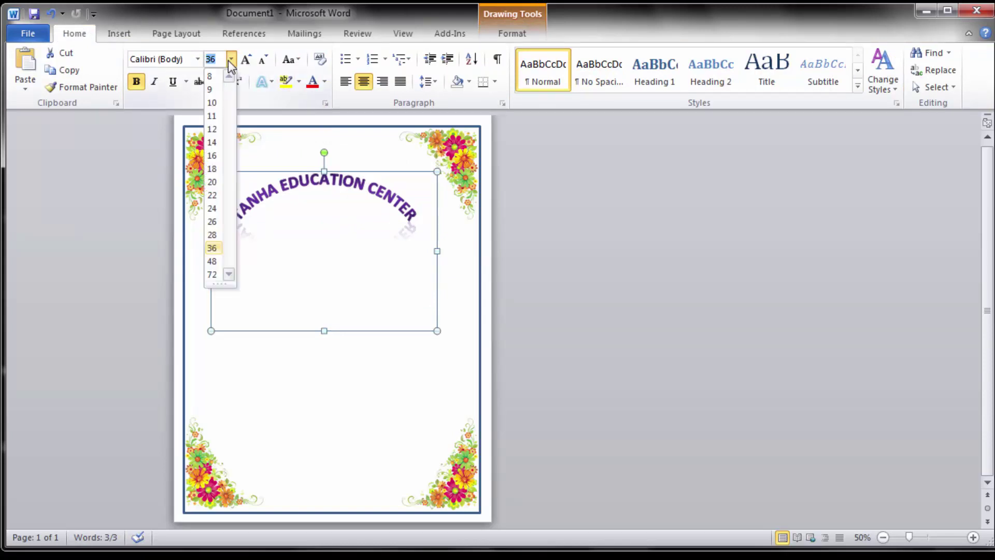
left_click(213, 275)
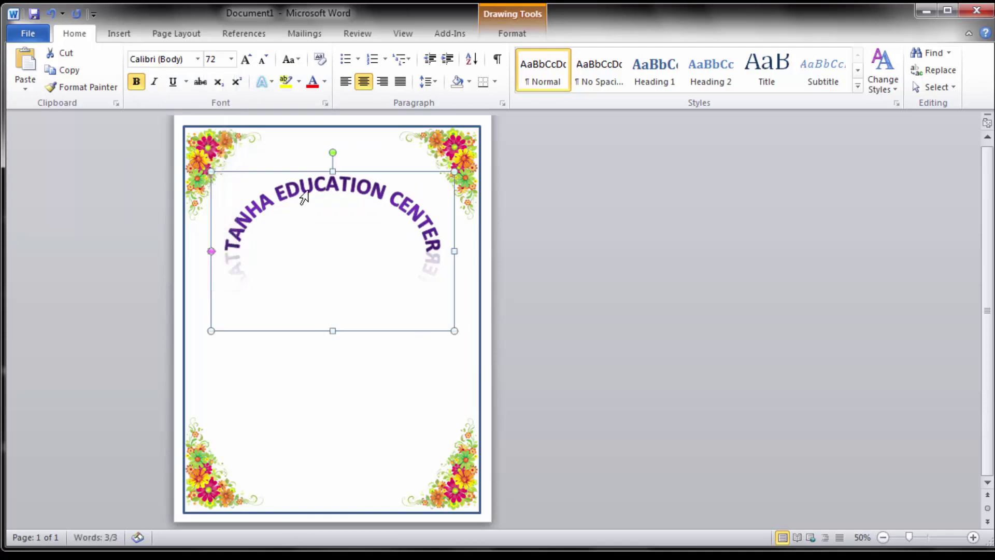
left_click_drag(455, 171, 492, 145)
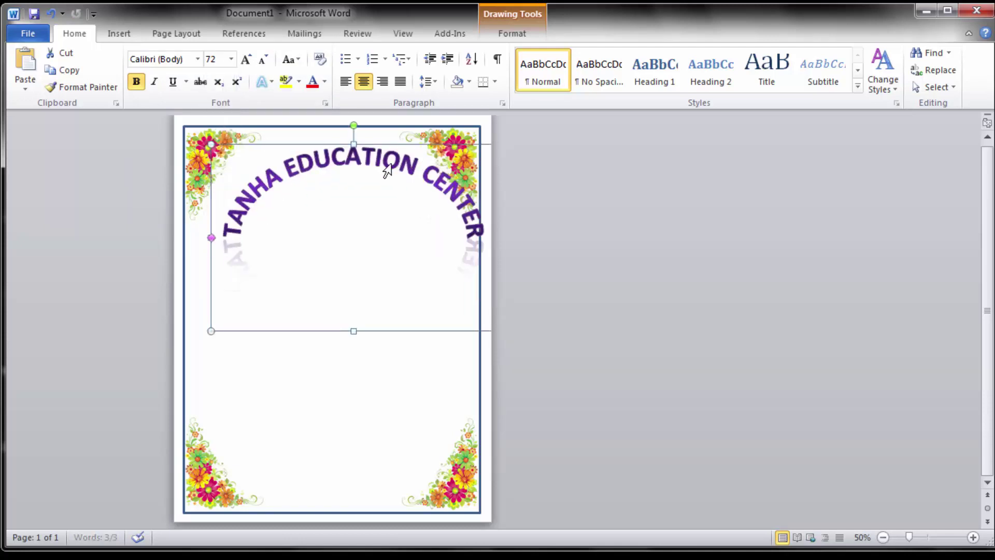
left_click_drag(373, 147, 347, 142)
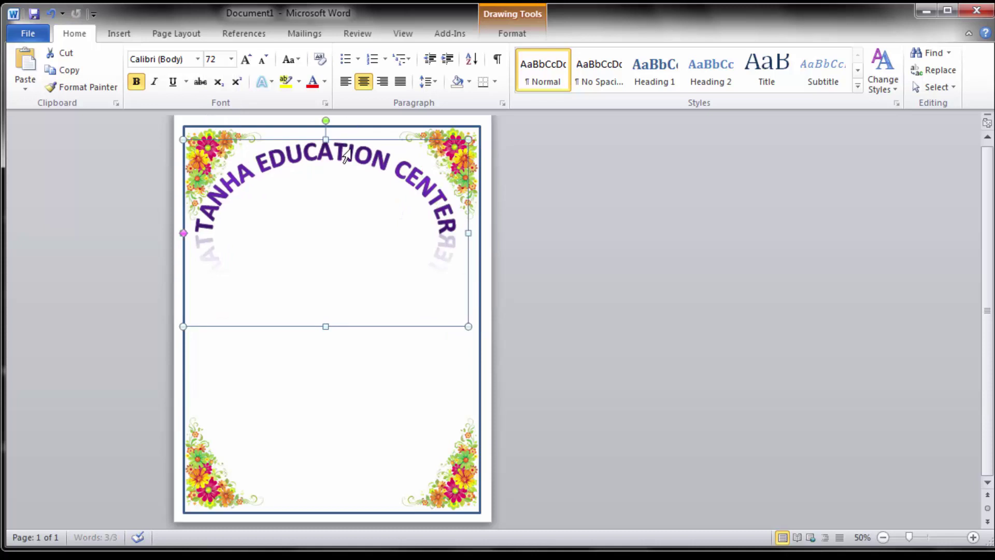
key("Right")
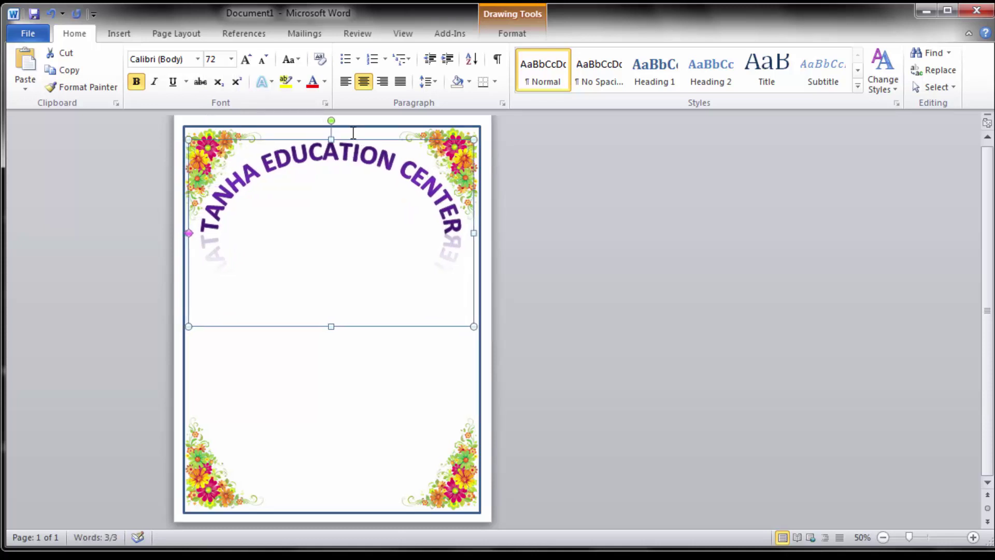
key("Right")
left_click_drag(472, 326, 452, 305)
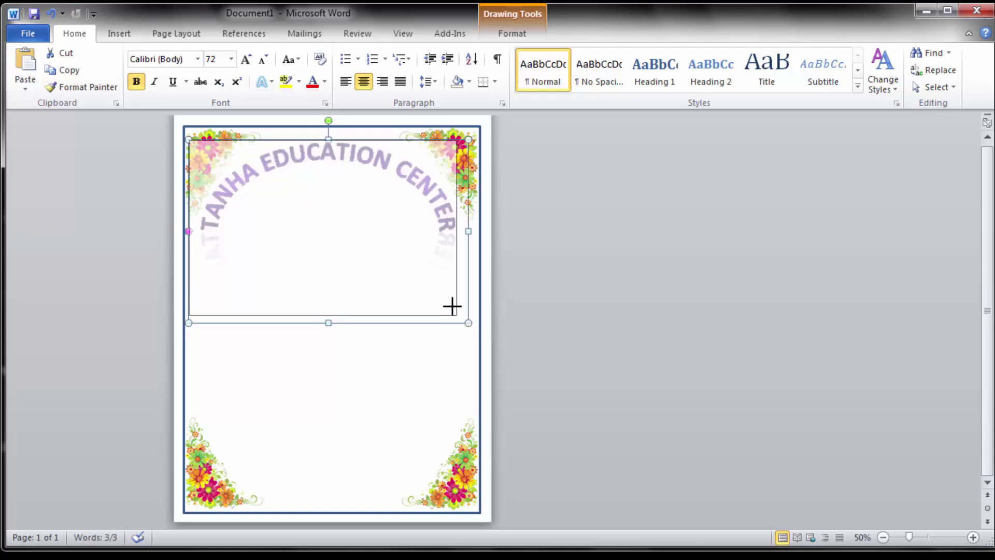
key("Right")
key("Right")
key("Right")
key("Right")
key("Right")
key("Right")
key("Right")
key("Right")
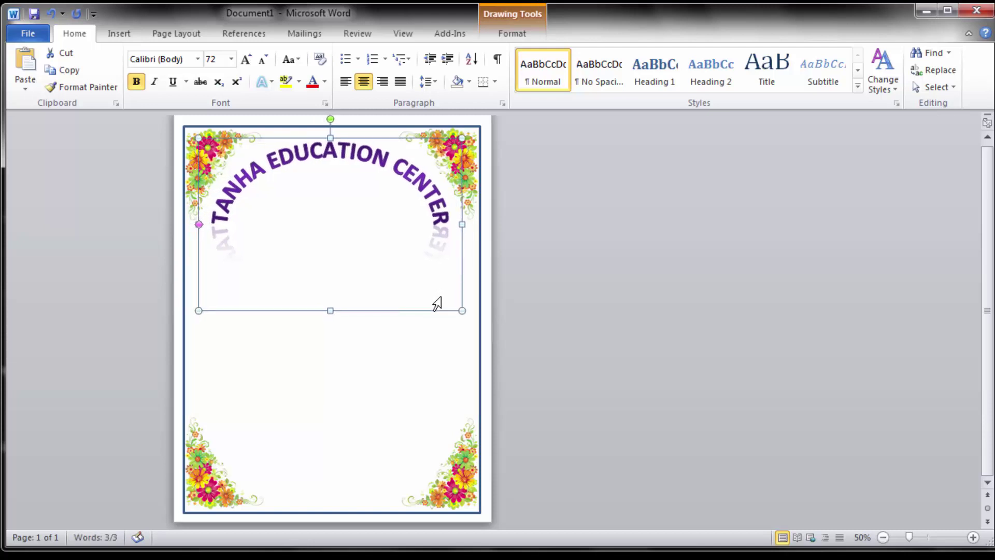
left_click(122, 34)
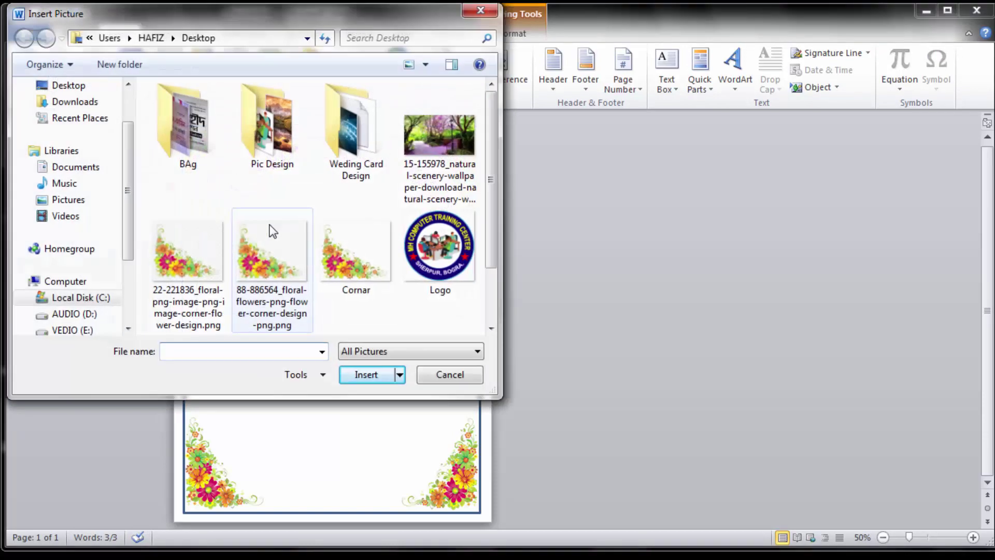
Insert the Logohjh image file.
left_click(439, 244)
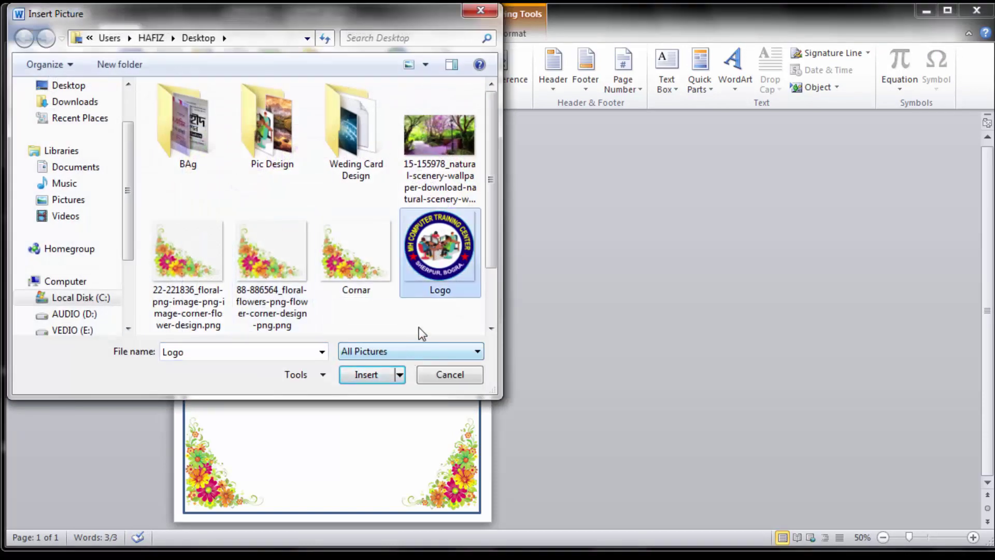
scroll(409, 269, "down", 2)
left_click(189, 284)
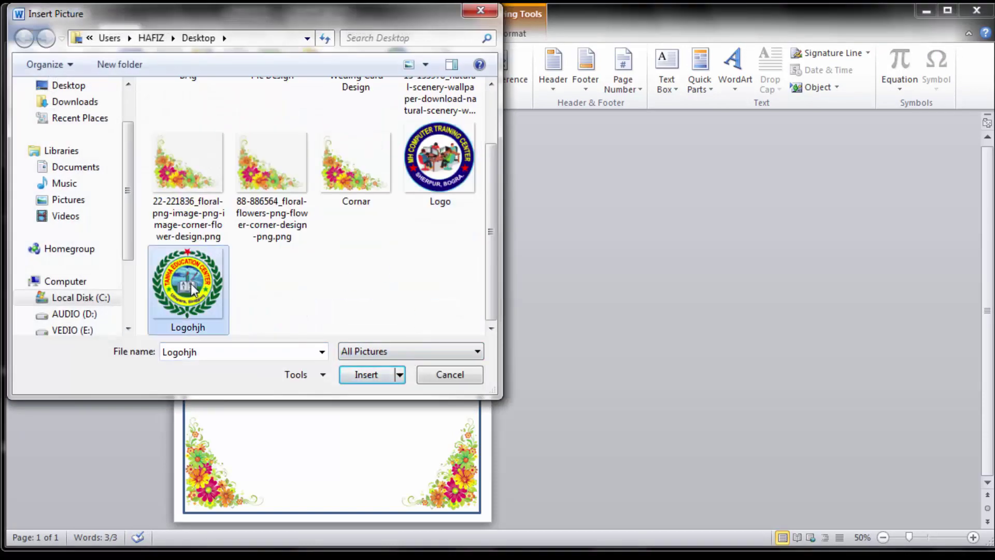
left_click(370, 377)
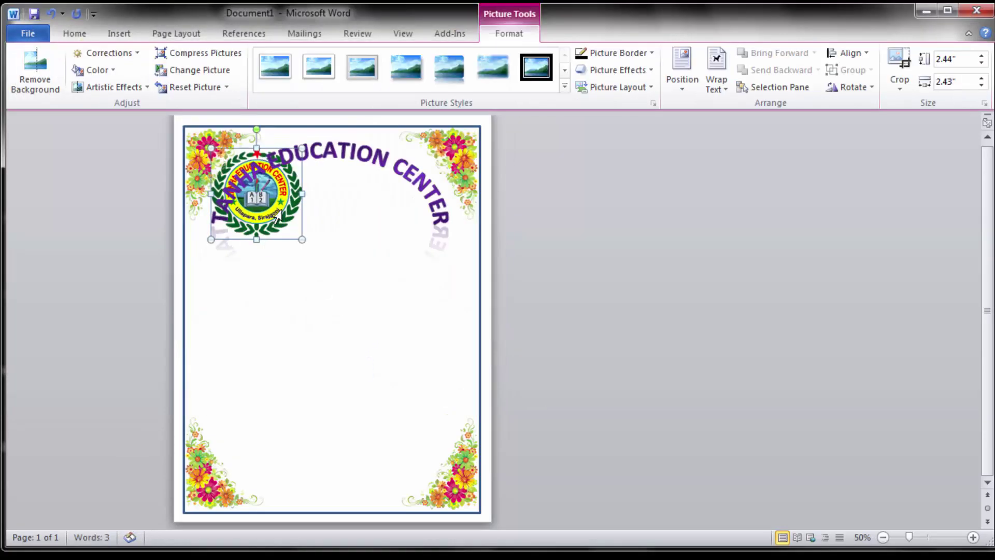
Float the logo in front of text, shrink it to about 1.9 inches, and centre it under the arch.
left_click(715, 82)
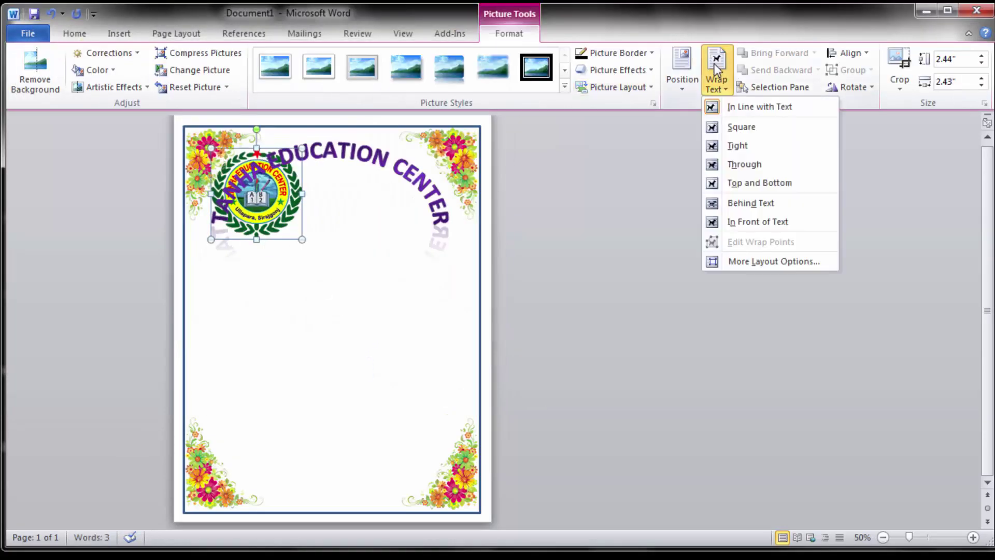
left_click(757, 222)
left_click_drag(256, 191, 329, 212)
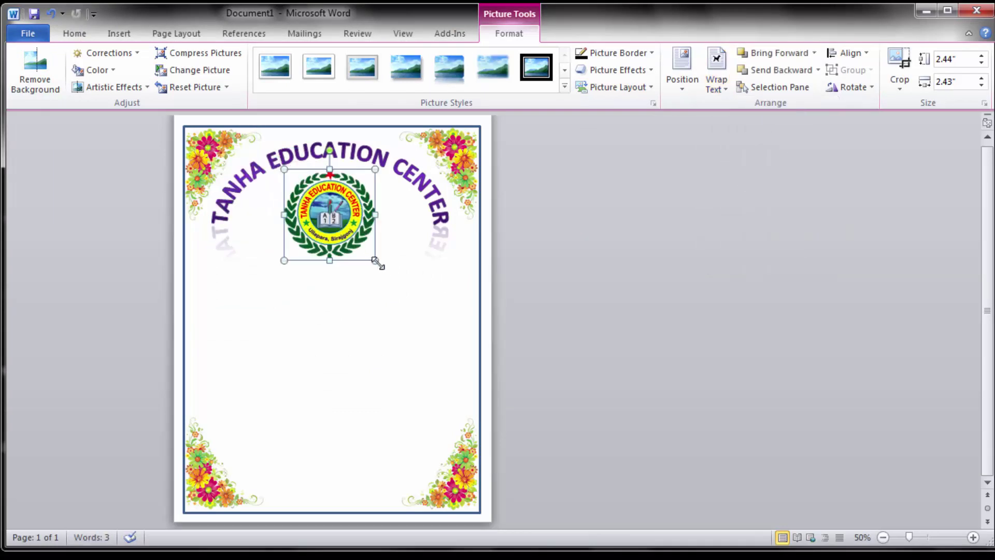
left_click_drag(376, 261, 357, 242)
mouse_move(322, 200)
left_mouse_down()
mouse_move(329, 196)
mouse_move(323, 219)
left_mouse_up()
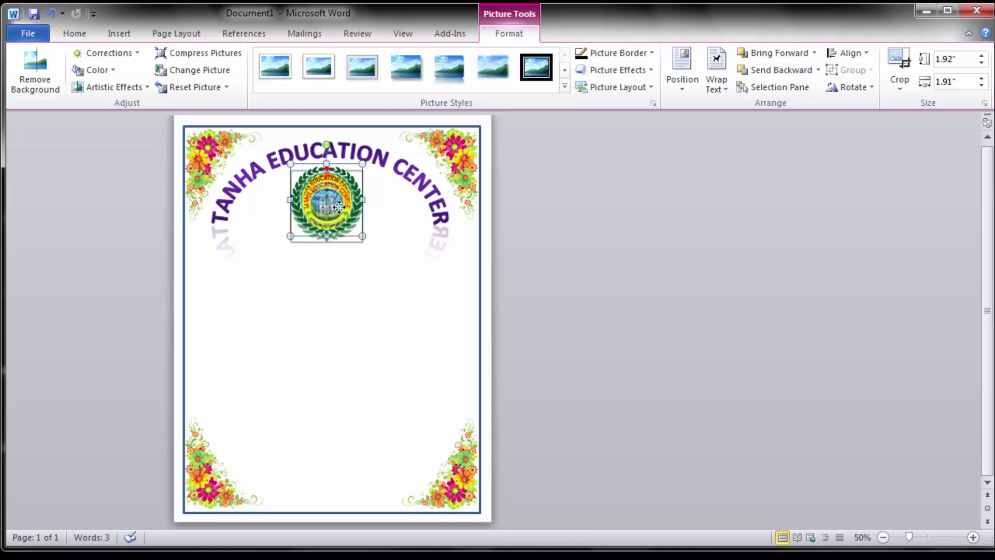
left_click(336, 314)
Add a simple text box with the SIRAJGONJ text at font size 26.
left_click(118, 34)
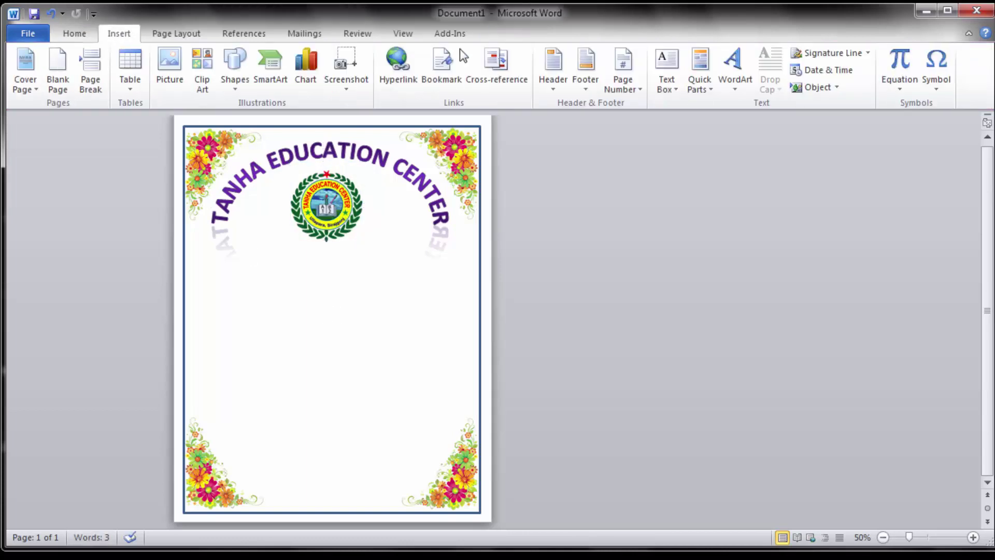
left_click(666, 75)
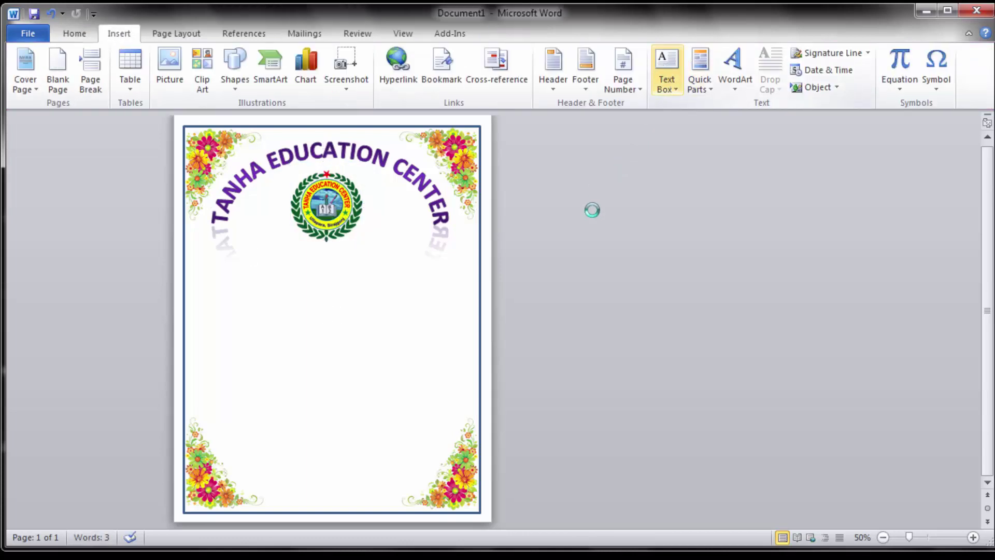
left_click(715, 173)
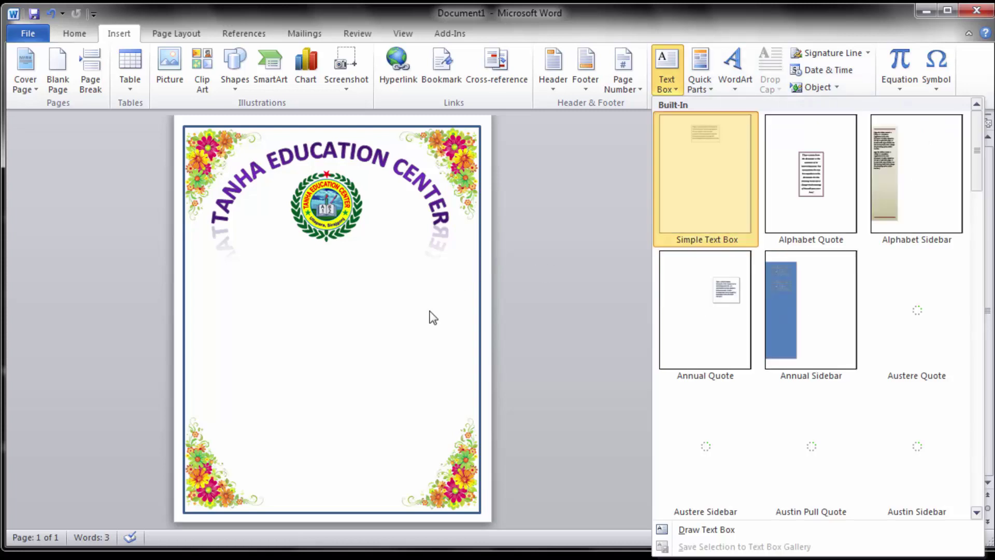
type("s")
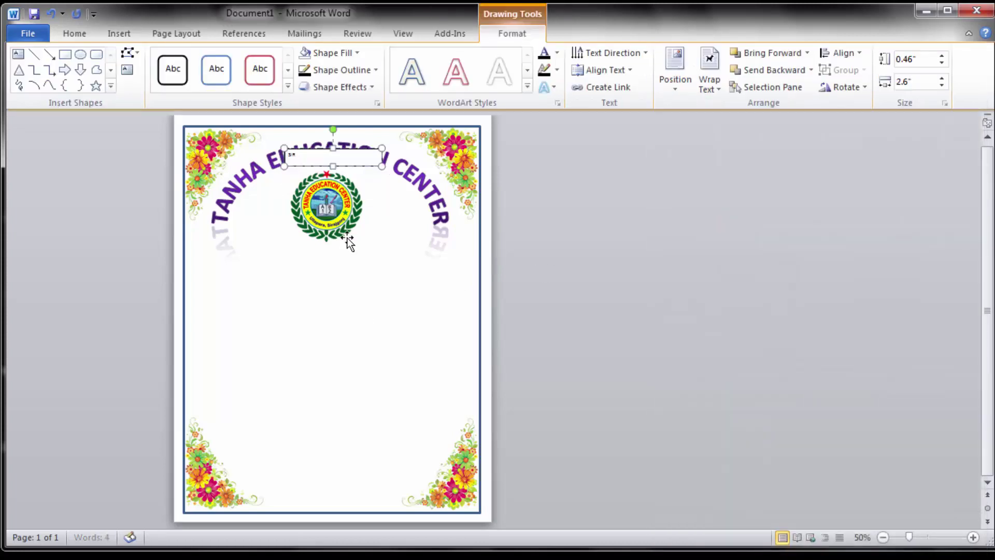
type("jga")
type(",")
key("ctrl+a")
left_click(74, 34)
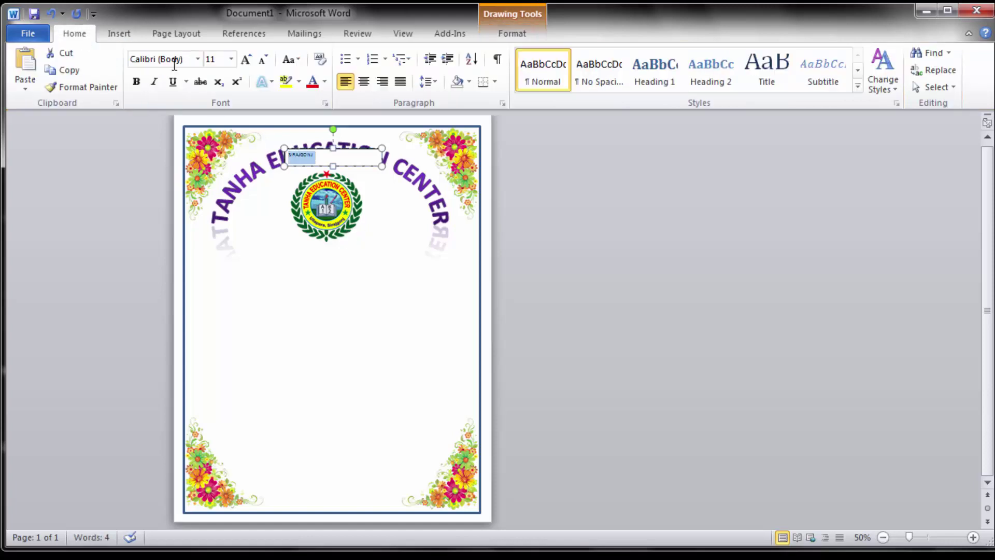
left_click(231, 59)
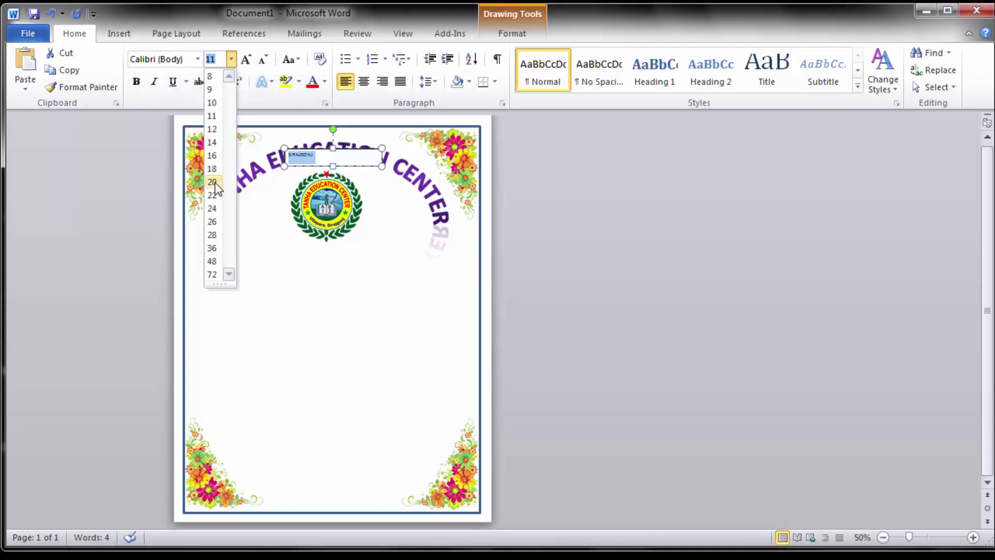
left_click(213, 222)
Move the SIRAJGONJ box below the logo and remove its fill and outline.
left_click_drag(325, 149, 326, 250)
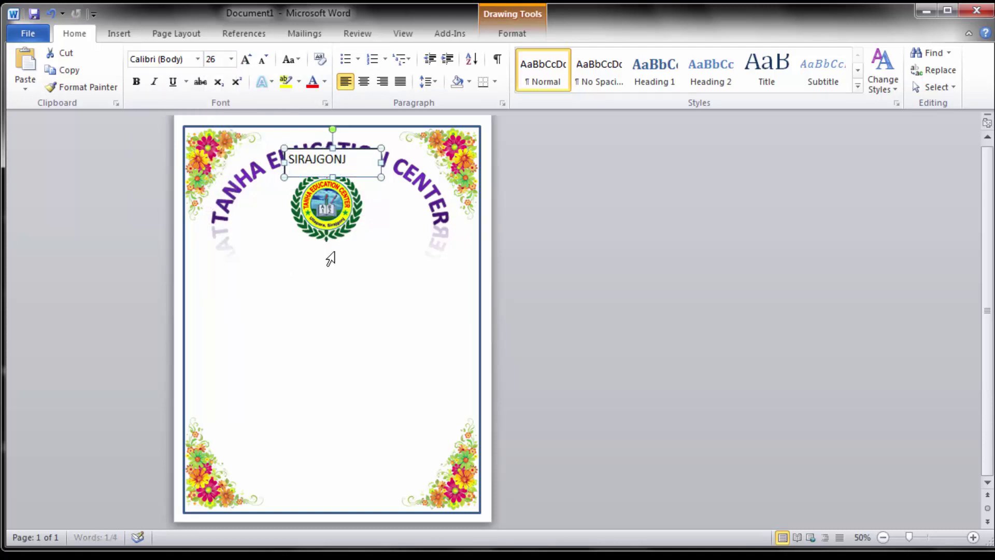
left_click_drag(361, 152, 354, 243)
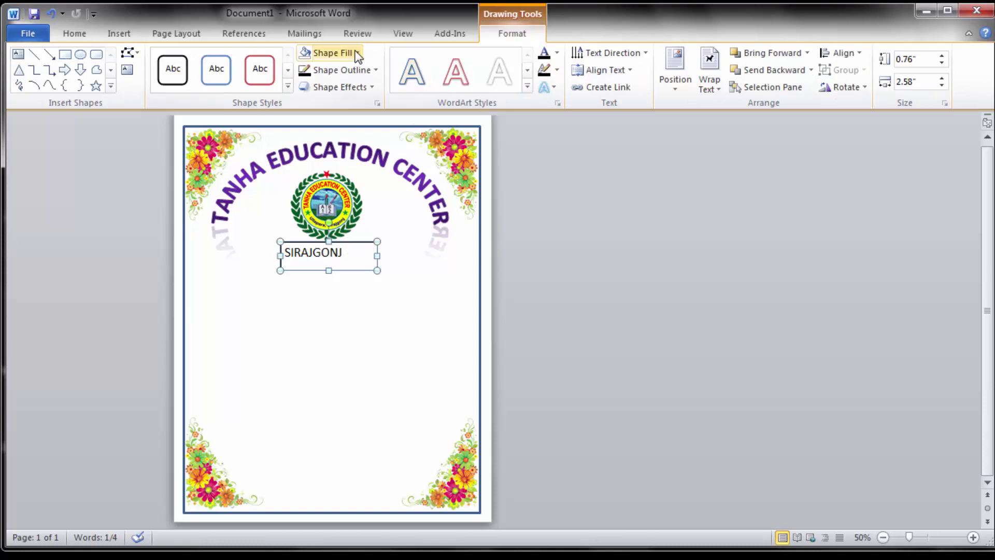
left_click(357, 54)
left_click(345, 185)
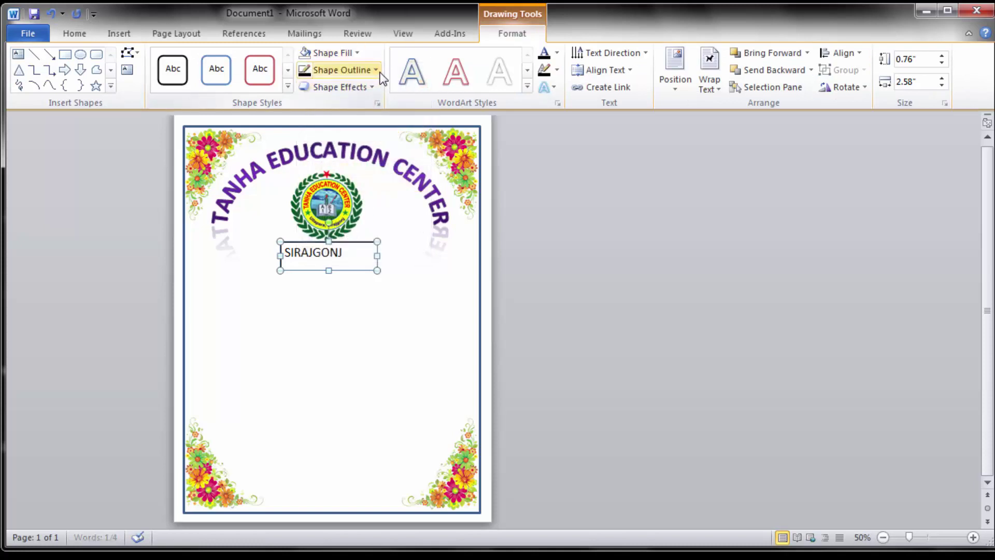
left_click(378, 71)
left_click(342, 200)
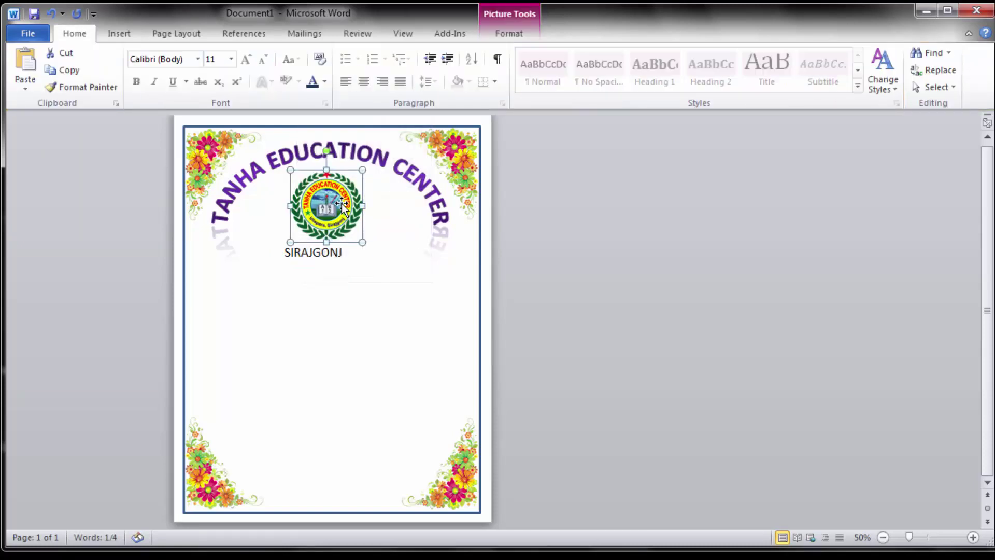
left_click(348, 302)
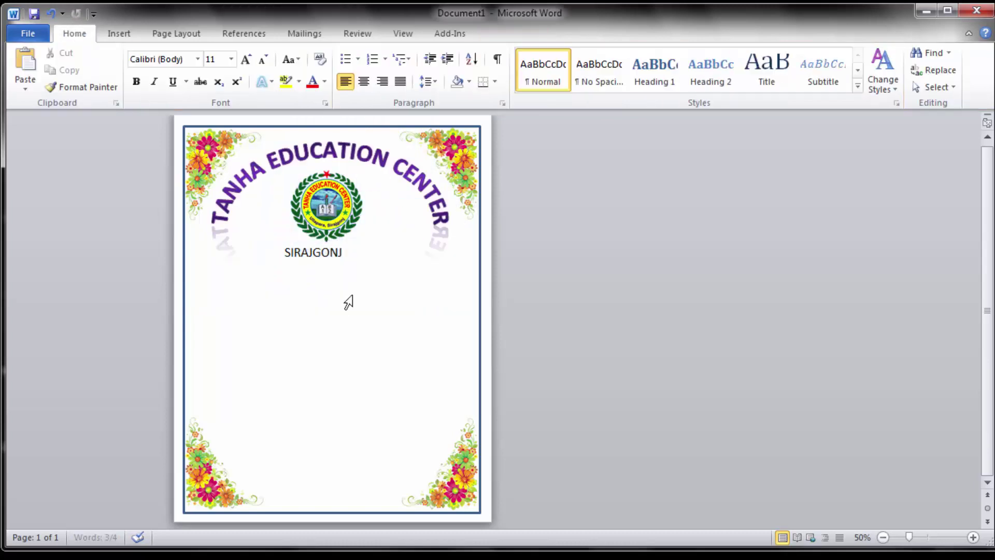
left_click(338, 252)
Copy the SIRAJGONJ box, change it to 'Session : 2020-2021', widen it, and place it underneath.
left_click_drag(342, 241, 355, 242)
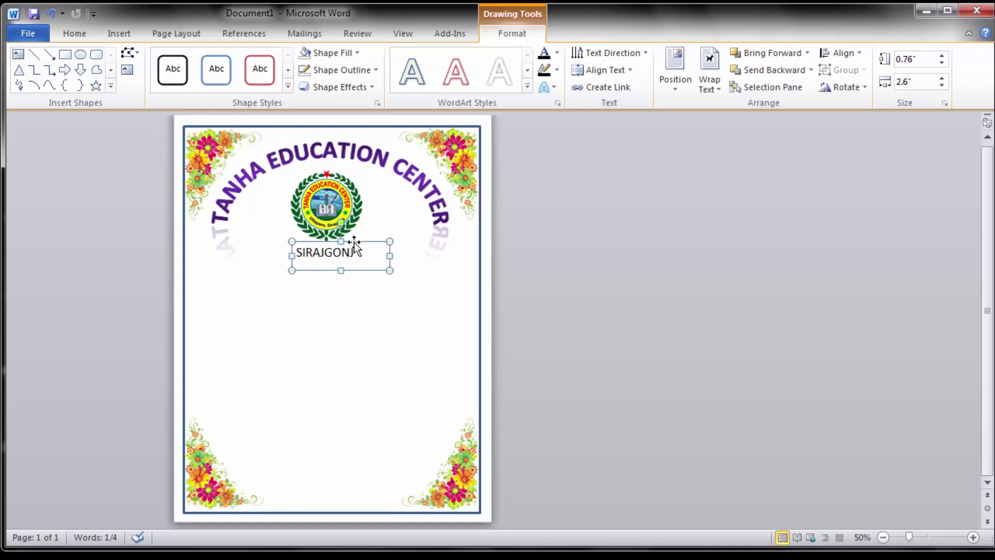
mouse_move(355, 242)
left_mouse_down()
mouse_move(363, 252)
mouse_move(349, 314)
mouse_move(344, 306)
left_mouse_up()
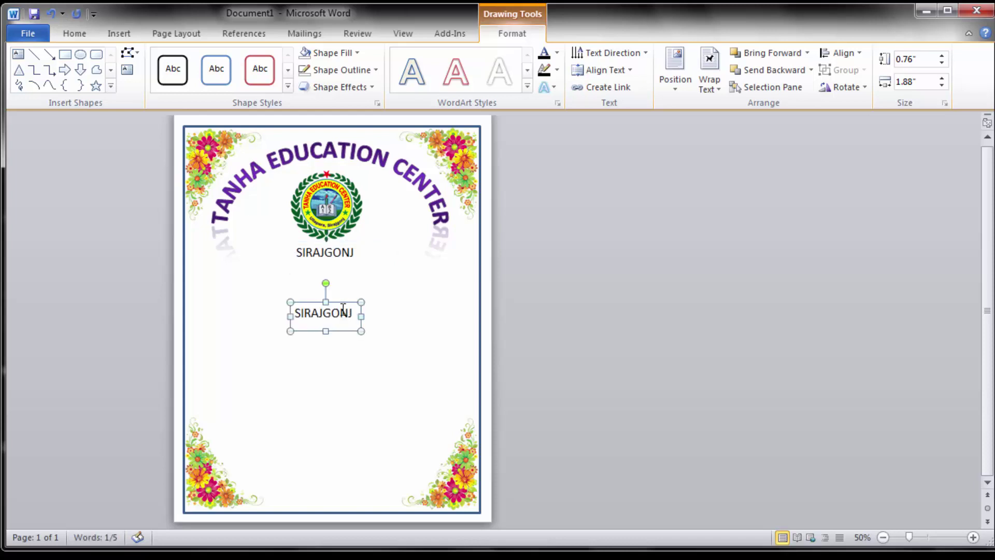
double_click(337, 313)
type("Session")
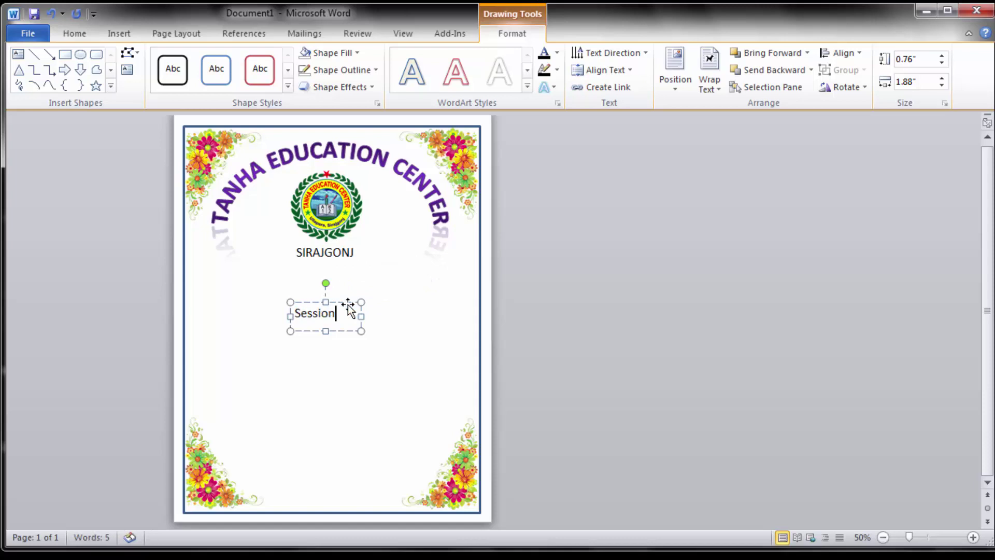
type(" : 2020-2021")
left_click_drag(362, 328, 424, 327)
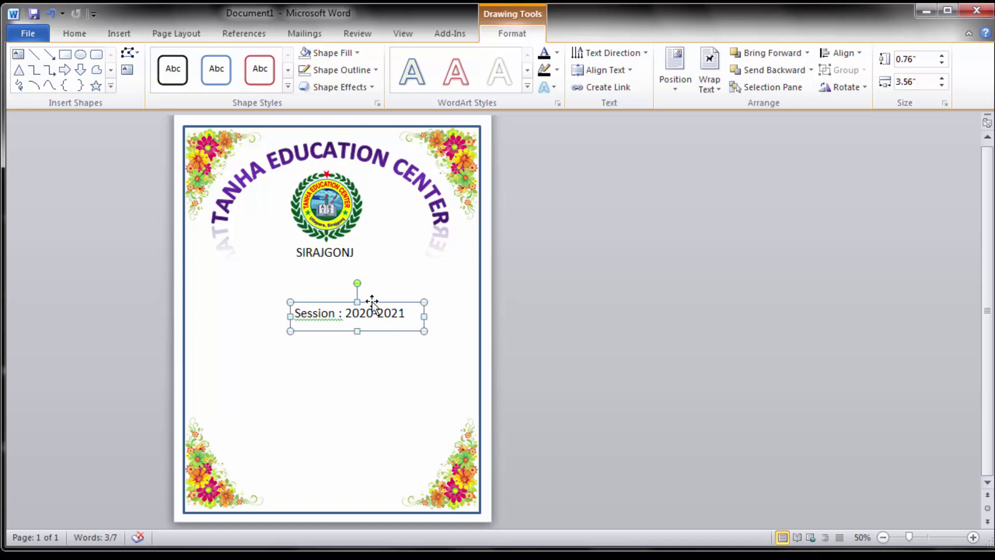
mouse_move(372, 301)
left_mouse_down()
mouse_move(341, 267)
mouse_move(354, 275)
left_mouse_up()
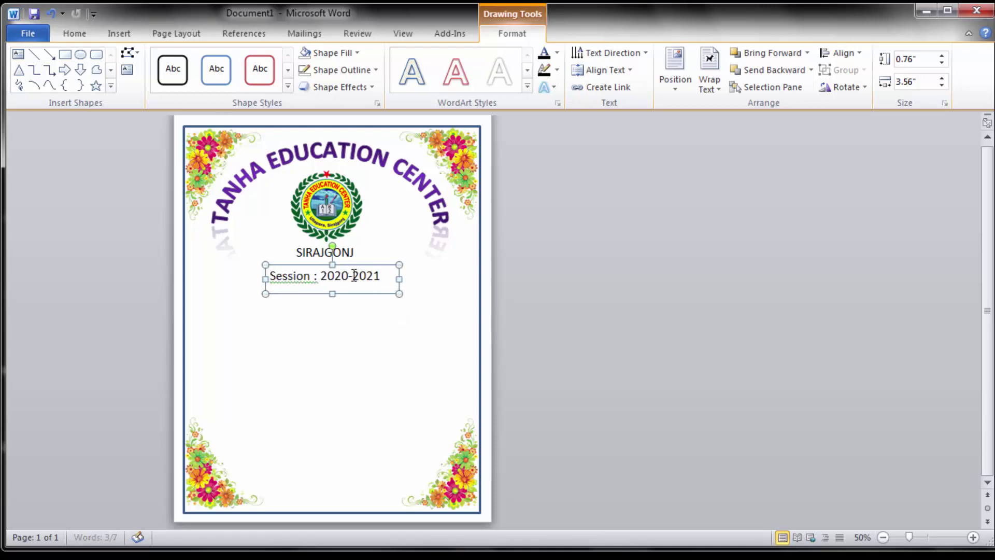
key("Down")
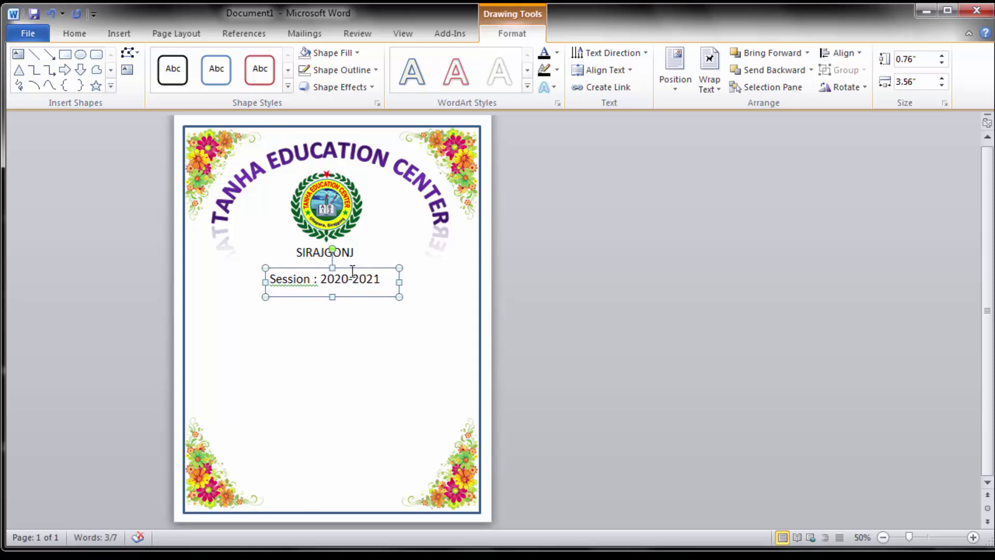
Insert a new WordArt and move it below the Session line.
left_click(123, 37)
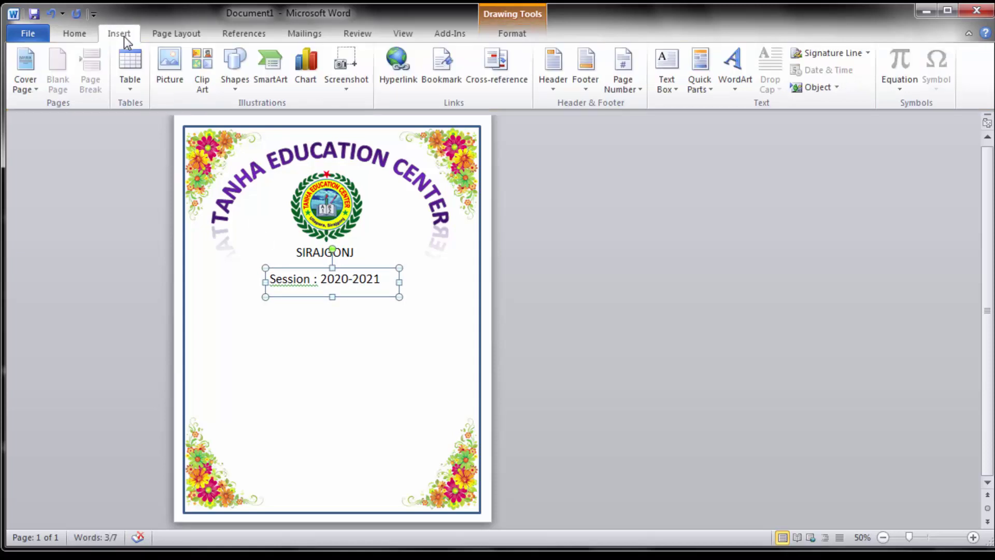
left_click(737, 68)
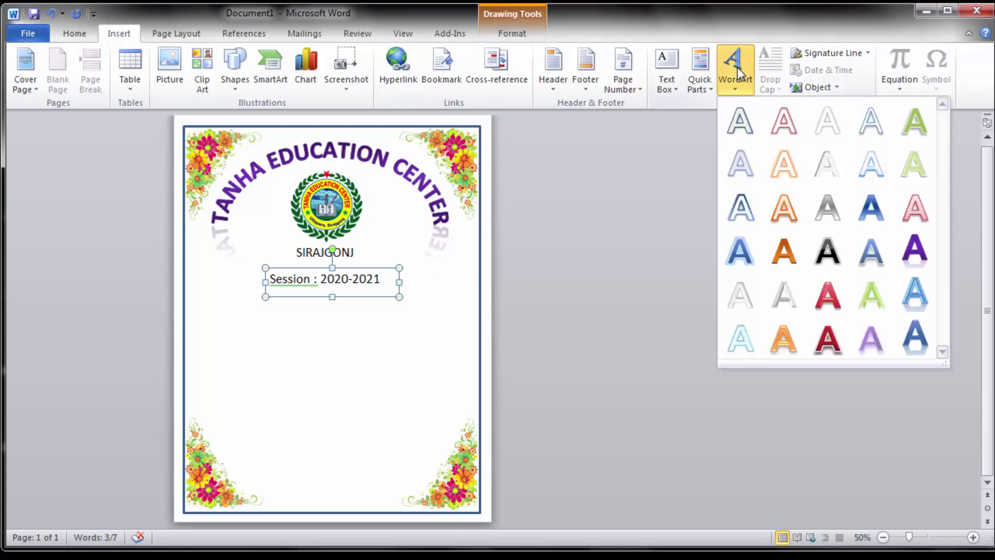
left_click(890, 312)
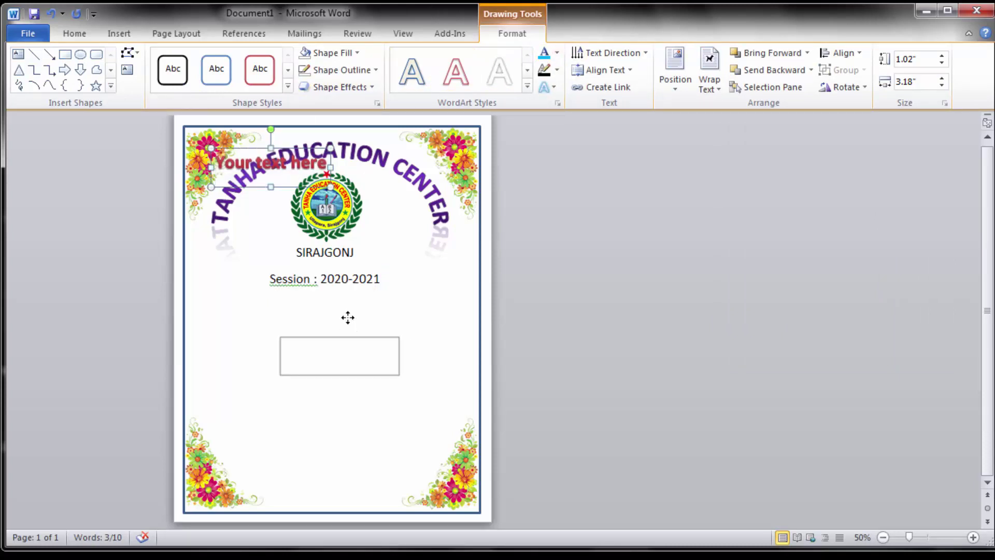
left_click_drag(278, 149, 346, 319)
triple_click(345, 343)
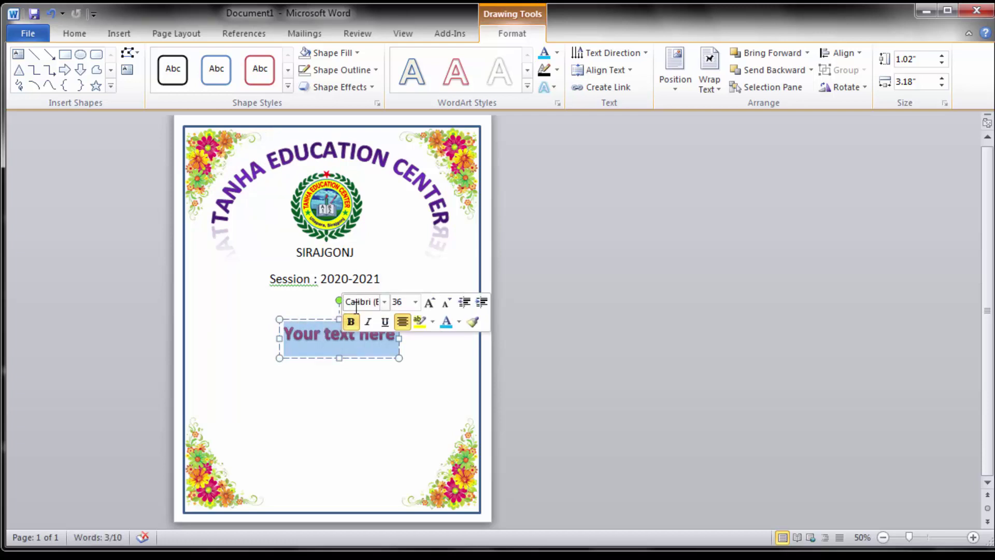
Replace the WordArt text with 'Project Report of' and '"Computers" on' on two lines.
left_click(92, 34)
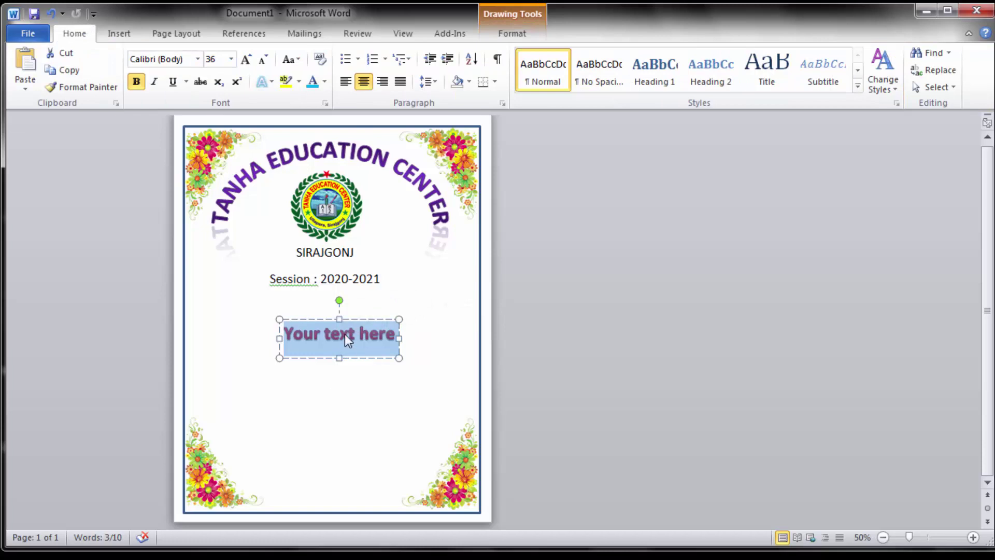
type("Prio")
key("BackSpace")
key("BackSpace")
type("o")
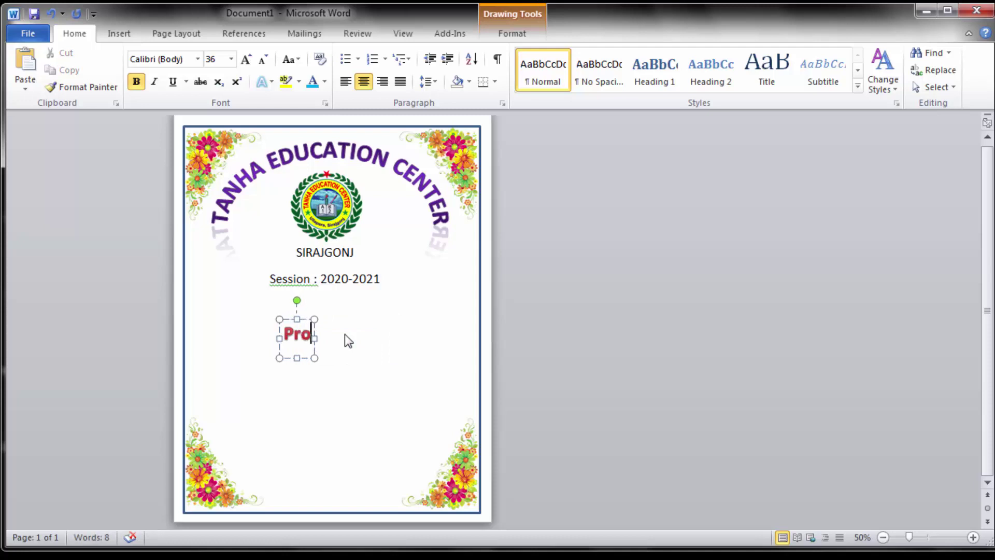
type("ject Report of")
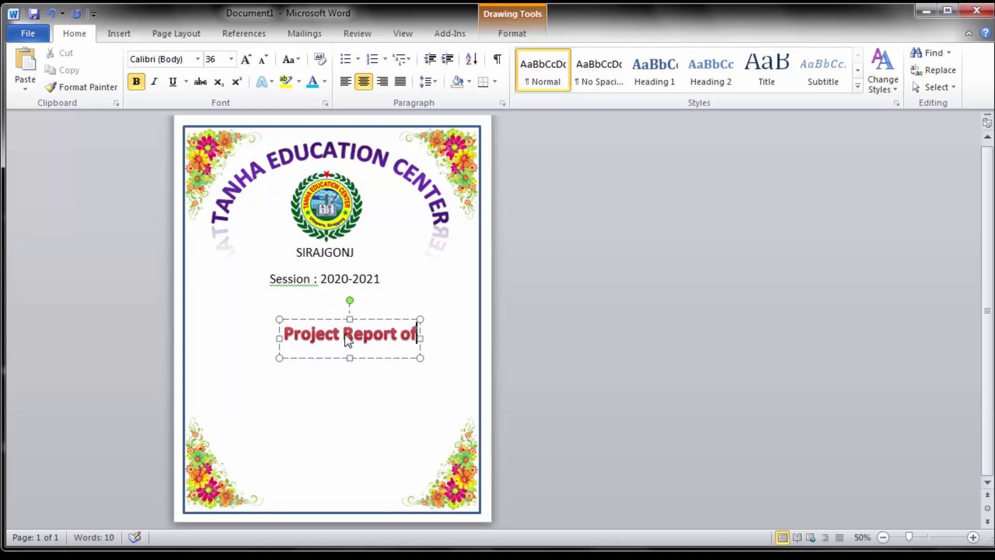
key("Return")
type("\"Com")
type("puter")
type("s")
type("\" on")
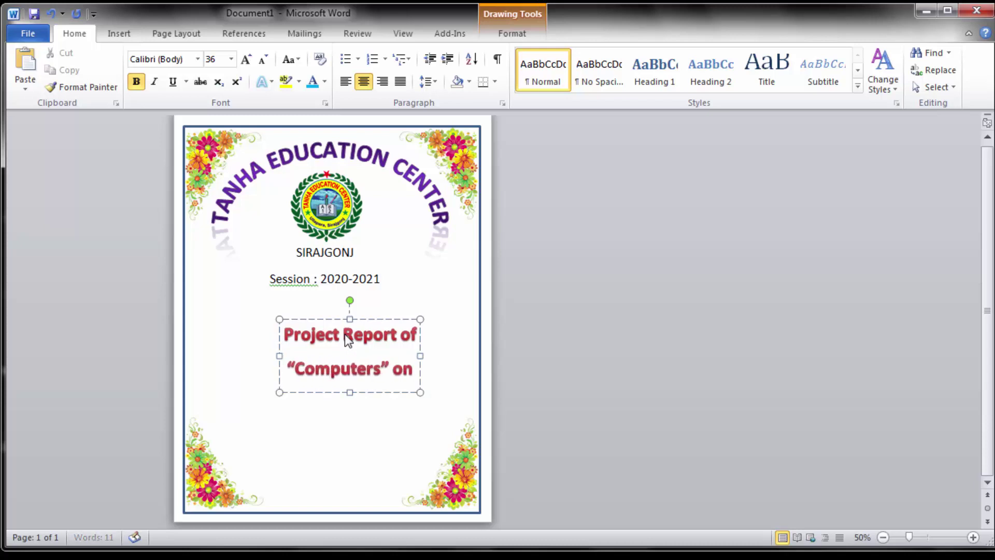
key("ctrl+a")
right_click(314, 345)
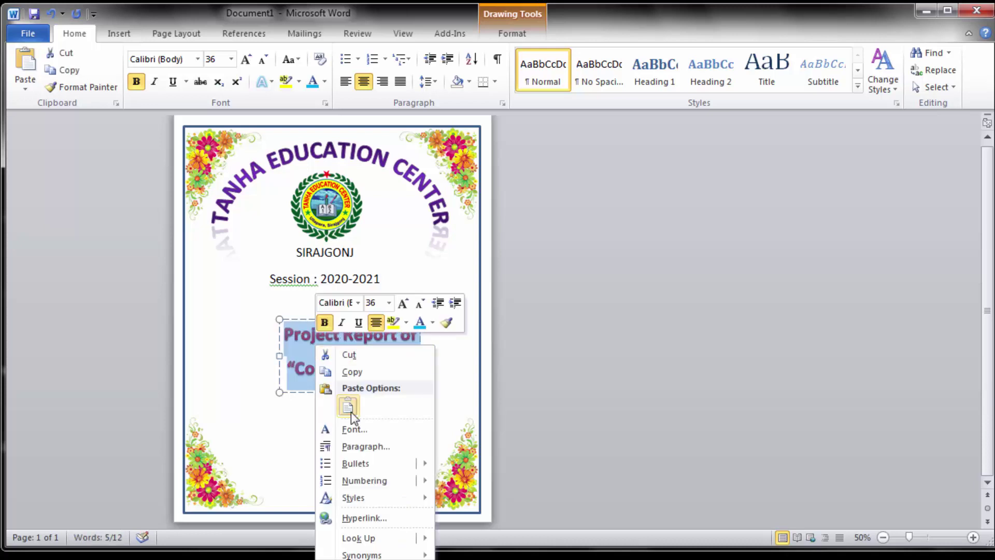
left_click(362, 449)
Set the heading to single line spacing with no space after paragraphs.
left_click(548, 308)
left_click(523, 323)
left_click(463, 313)
left_click(463, 312)
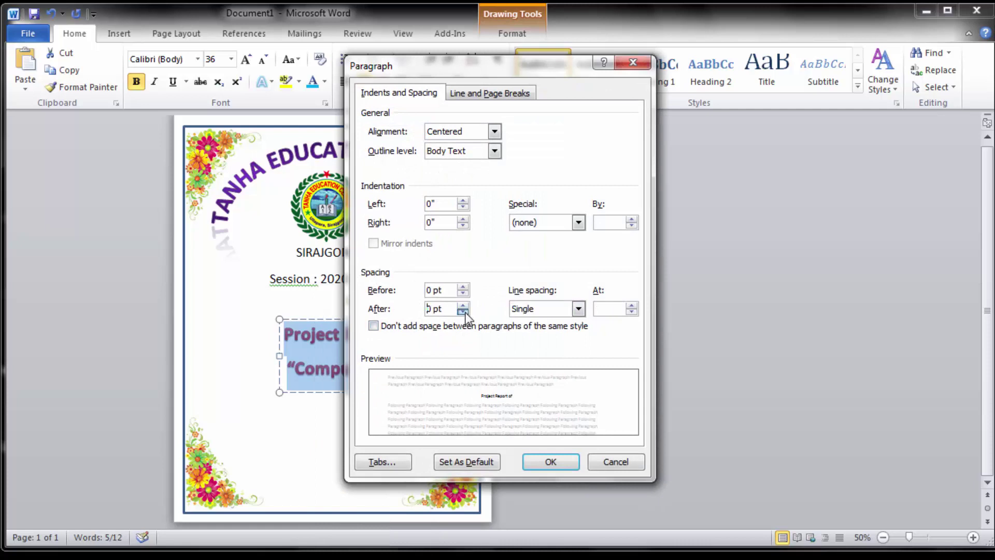
left_click(550, 461)
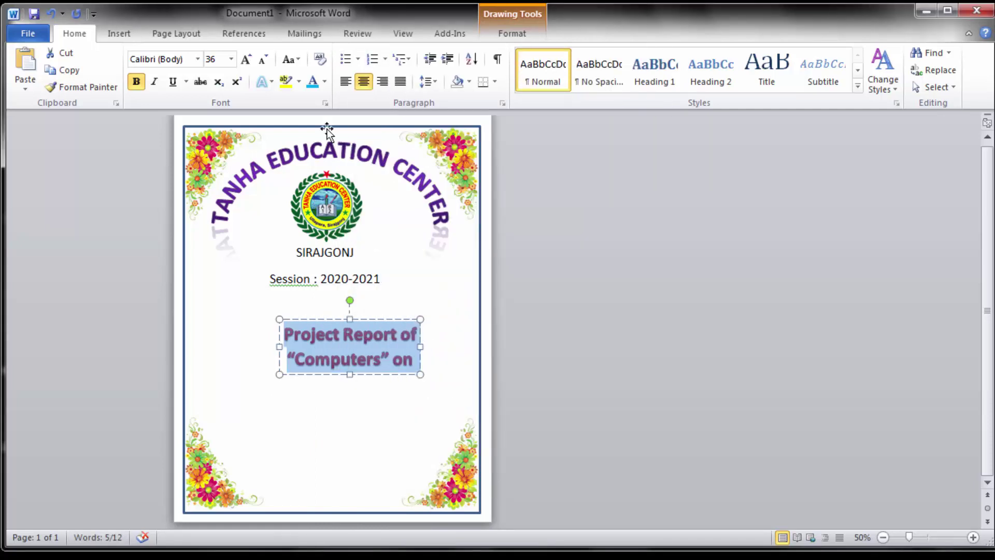
Colour the heading light blue and move it up closer to the Session line.
left_click(323, 82)
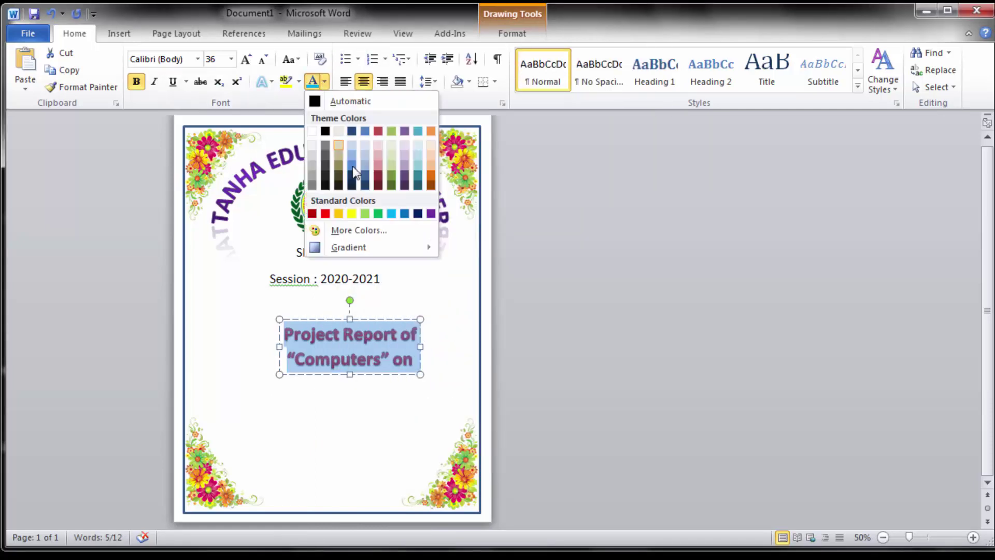
left_click(390, 216)
left_click(410, 290)
left_click(435, 355)
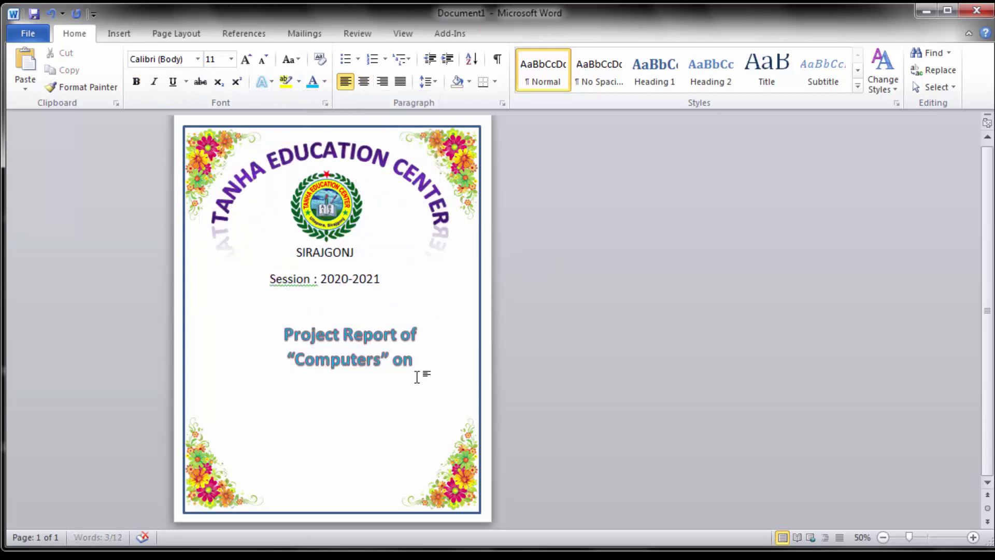
left_click(351, 334)
left_click(374, 311)
left_click(373, 319)
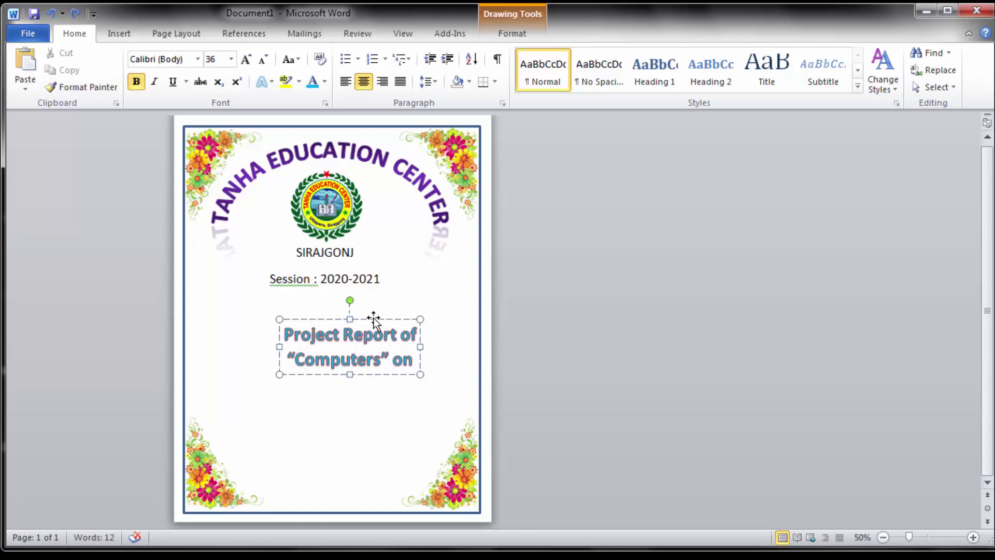
left_click_drag(373, 319, 352, 295)
left_click(425, 342)
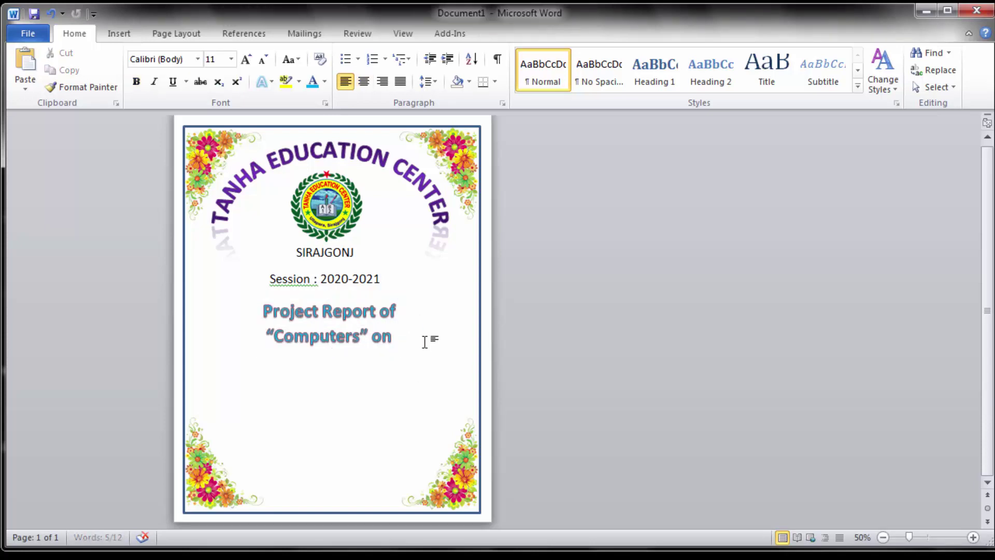
Recolour all the heading text red.
left_click(362, 325)
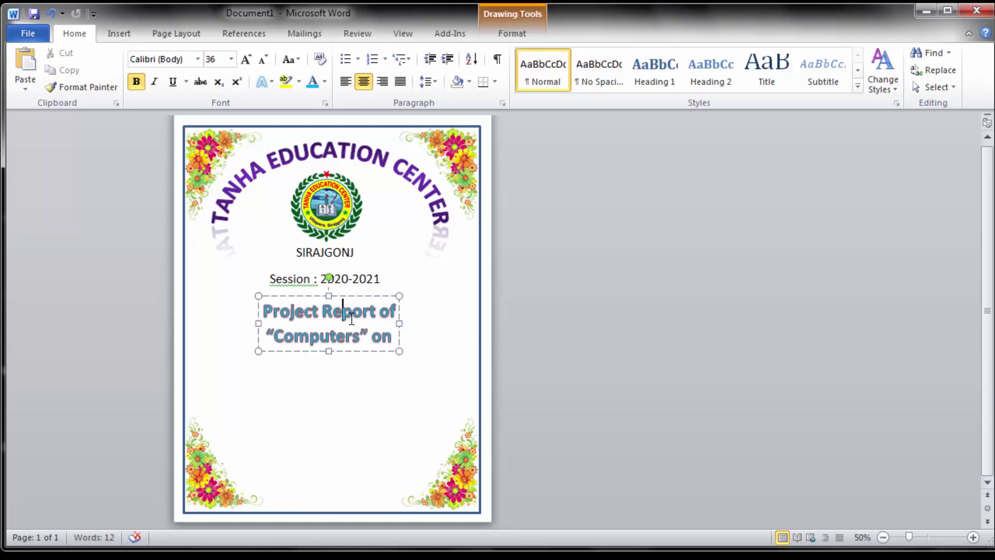
key("ctrl+a")
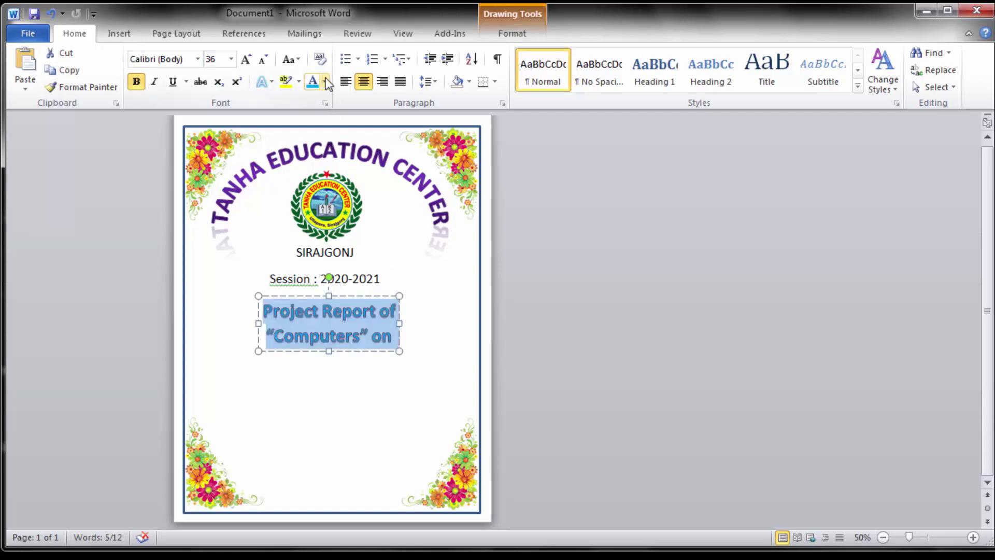
left_click(325, 82)
left_click(325, 213)
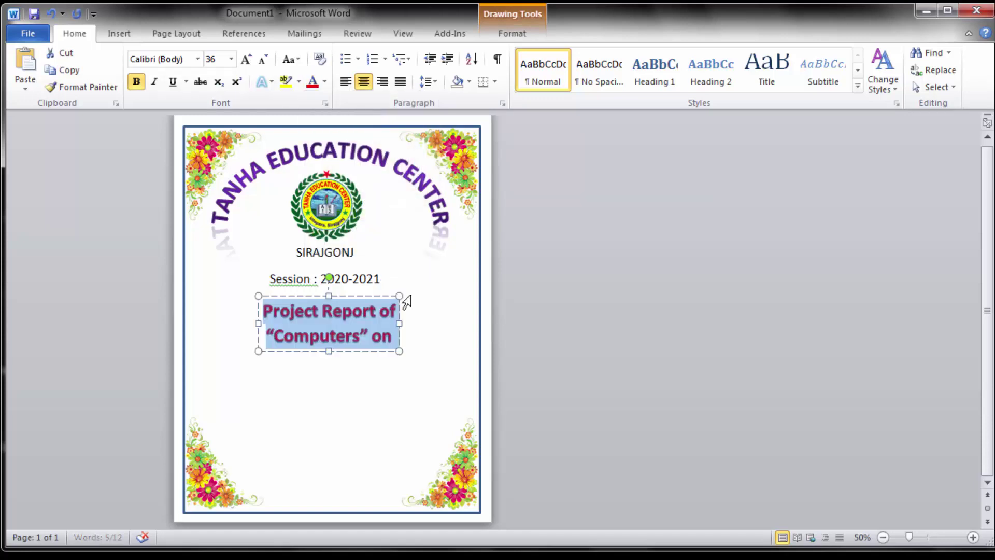
left_click(426, 303)
left_click(425, 364)
left_click(372, 342)
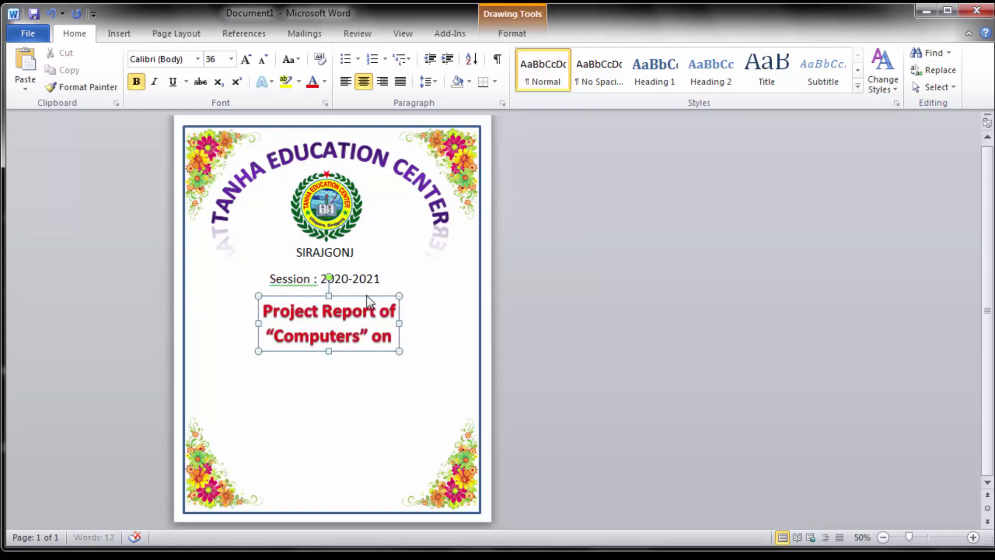
left_click(452, 332)
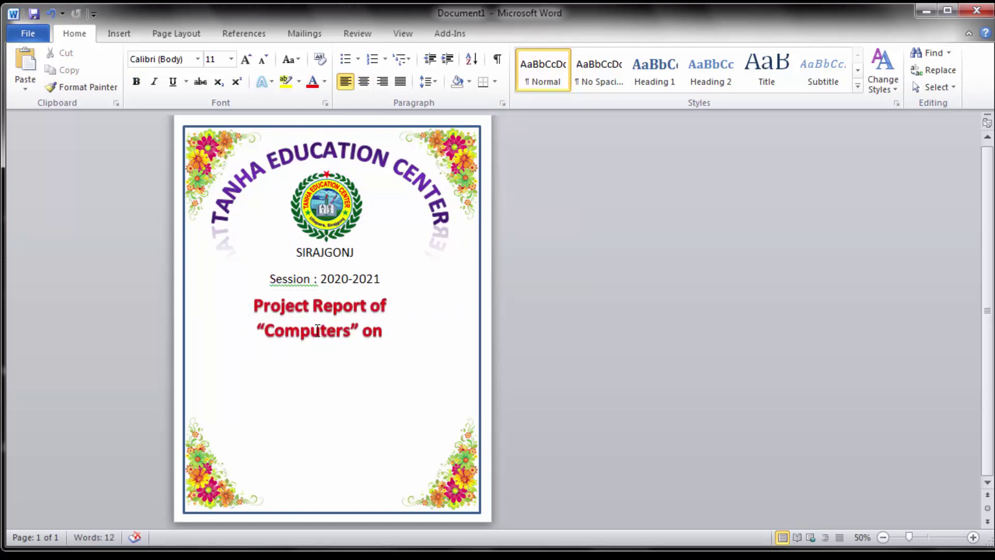
left_click(119, 34)
left_click(737, 64)
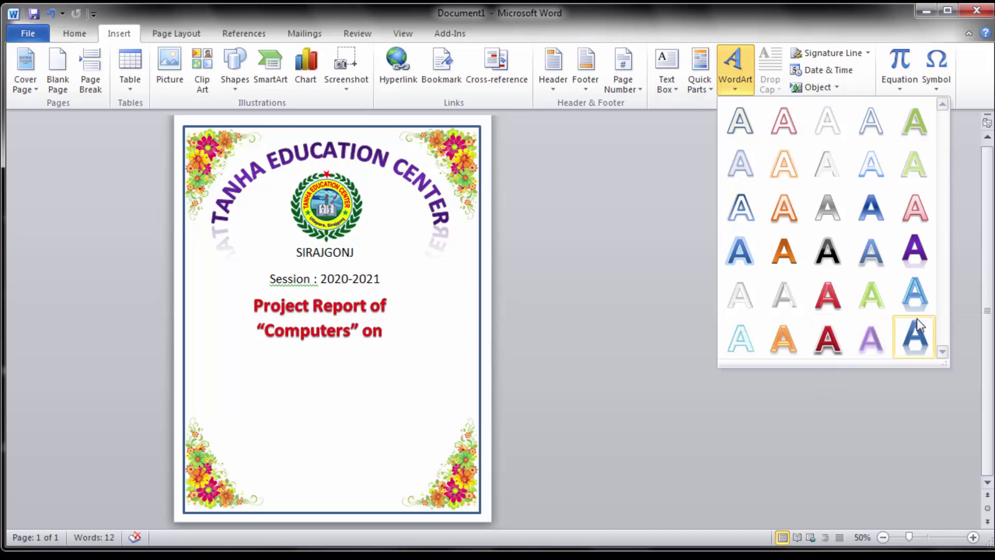
Insert purple-style WordArt below the red heading reading "MACROMEDIA FLASH 8".
left_click(916, 248)
left_click_drag(300, 147, 337, 344)
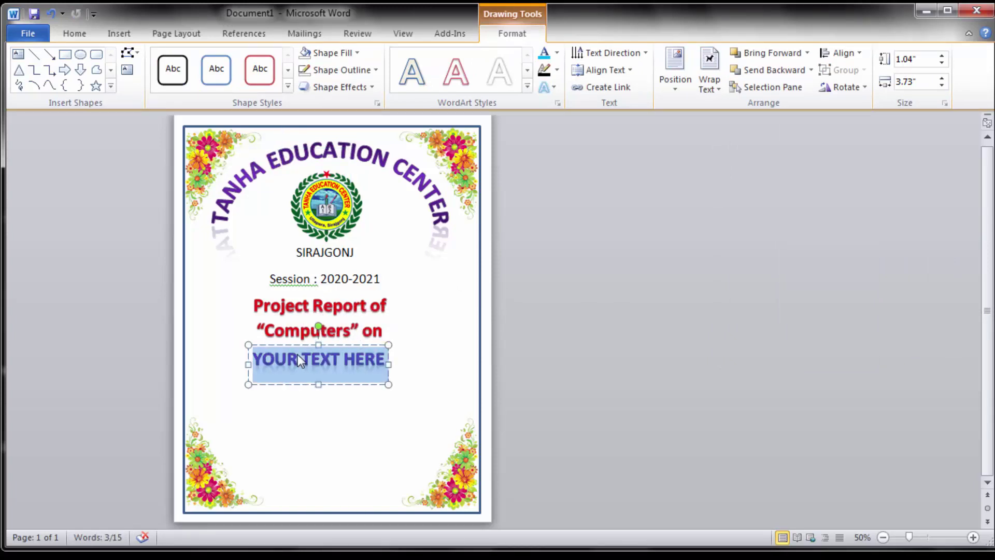
key("BackSpace")
type("\"MAC")
type("RO")
type("ME")
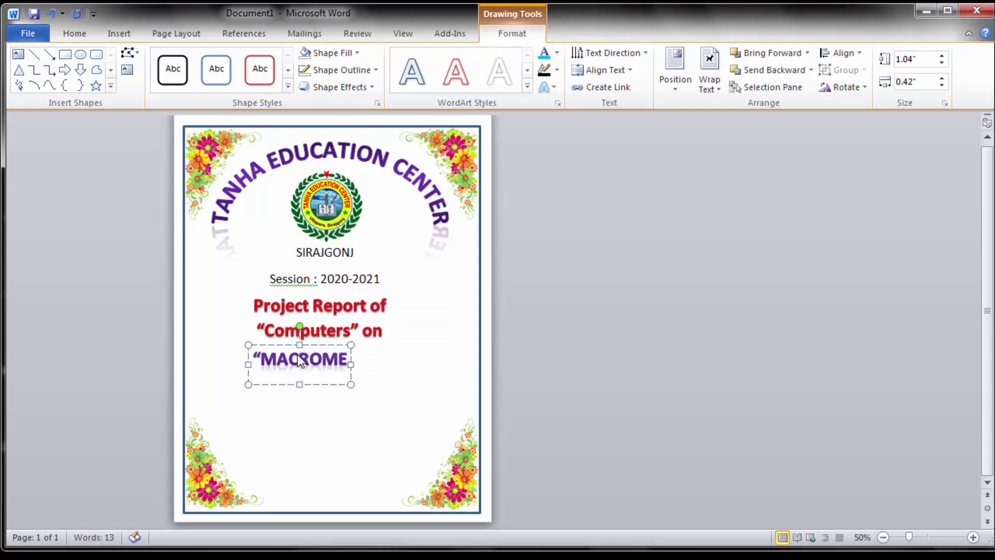
type("DIA")
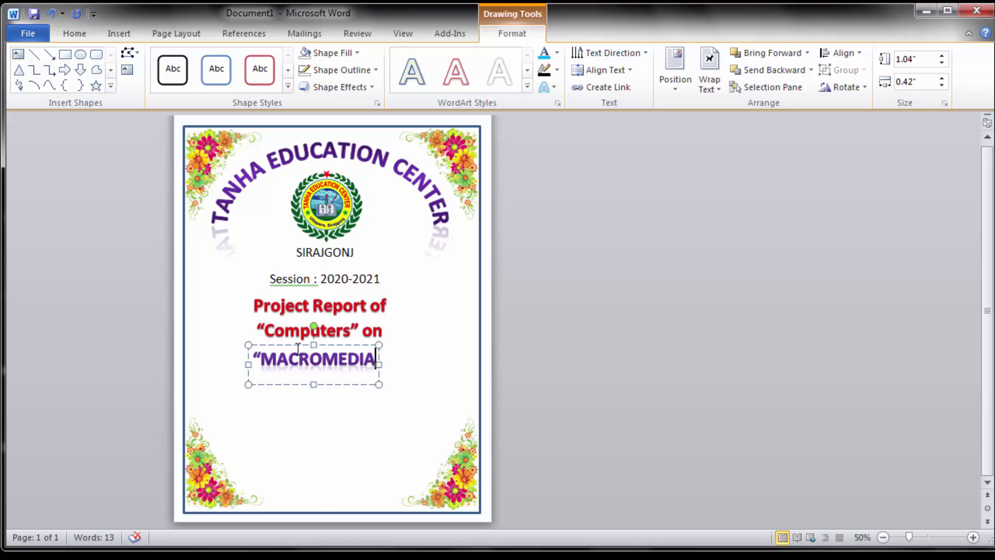
double_click(327, 360)
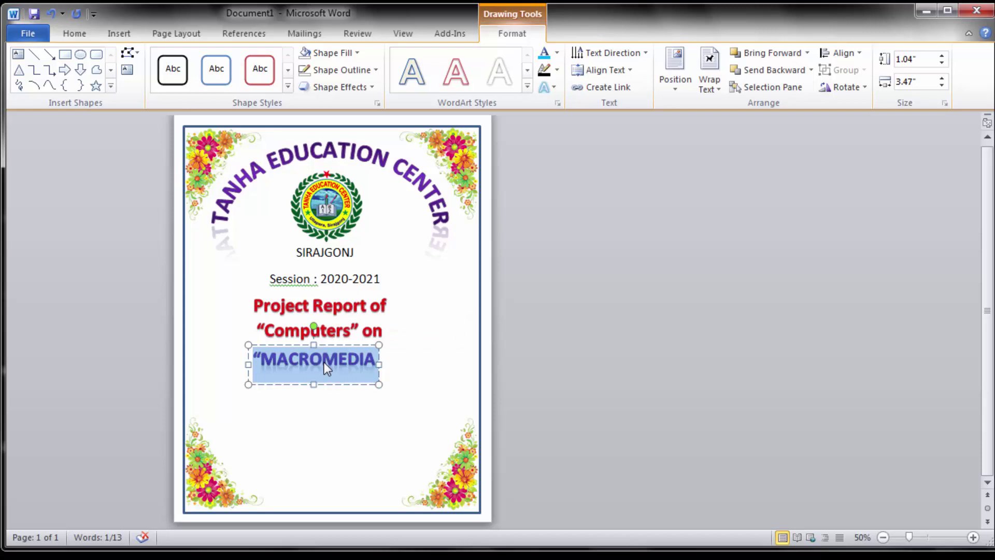
left_click(324, 362)
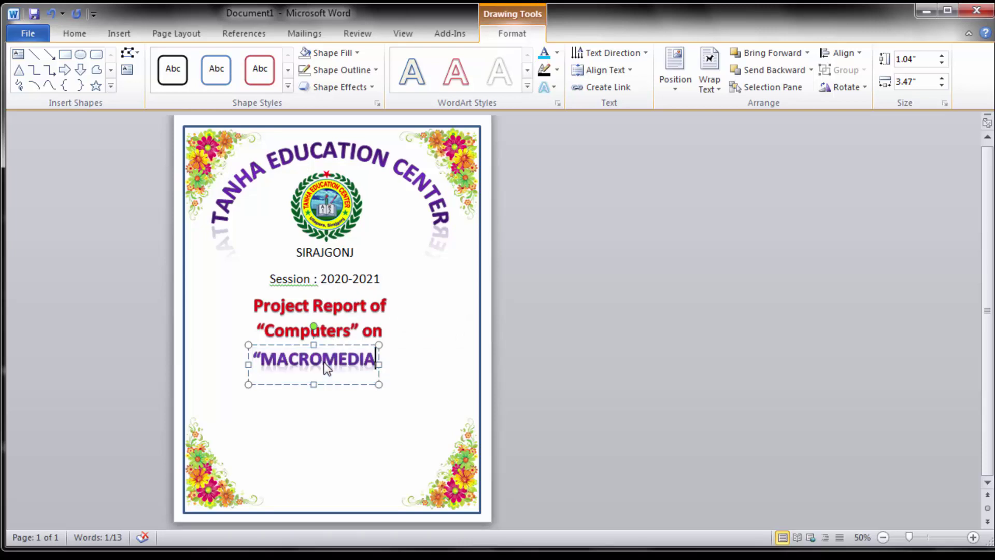
type(" FLASH")
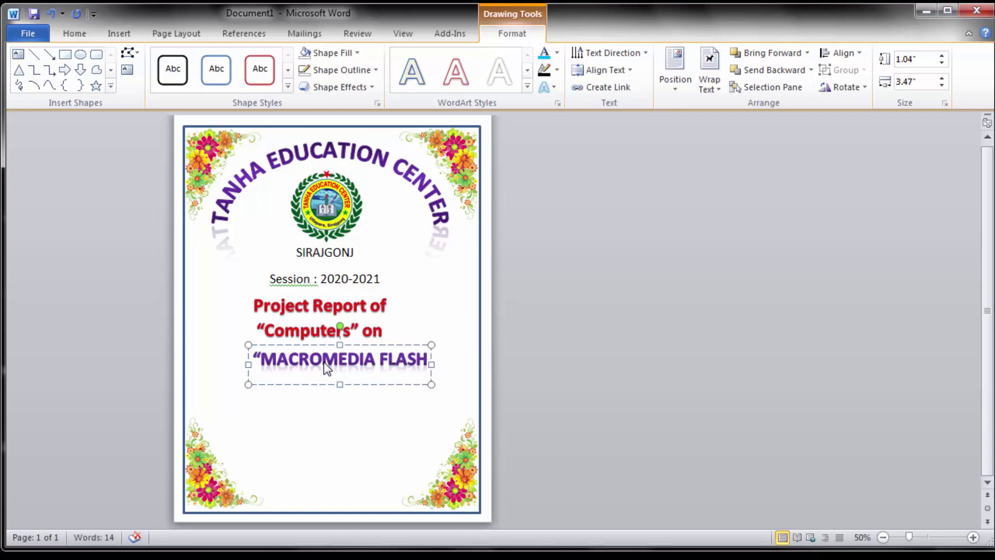
type(" 8\"")
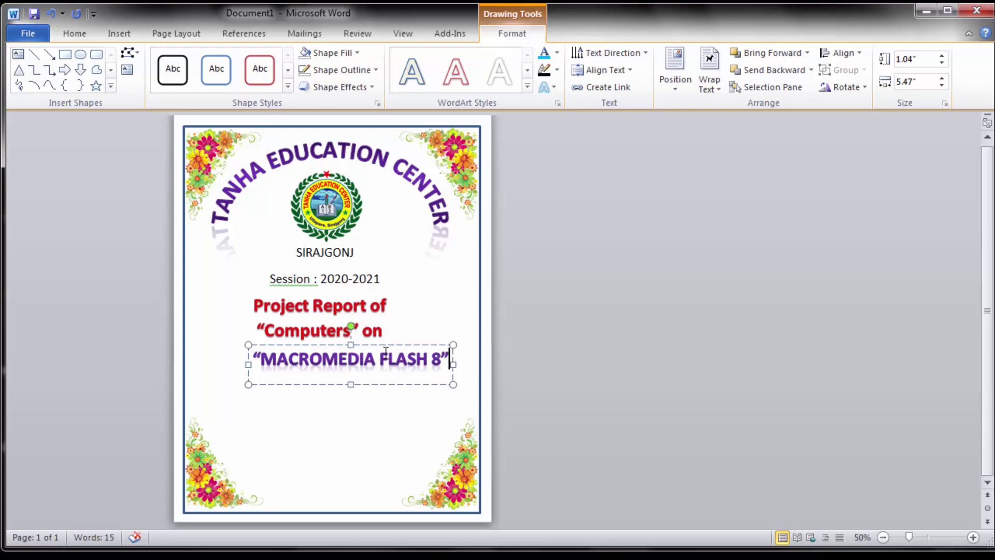
Centre the MACROMEDIA FLASH 8 title under the heading and select the Session text box.
left_click_drag(401, 345, 393, 380)
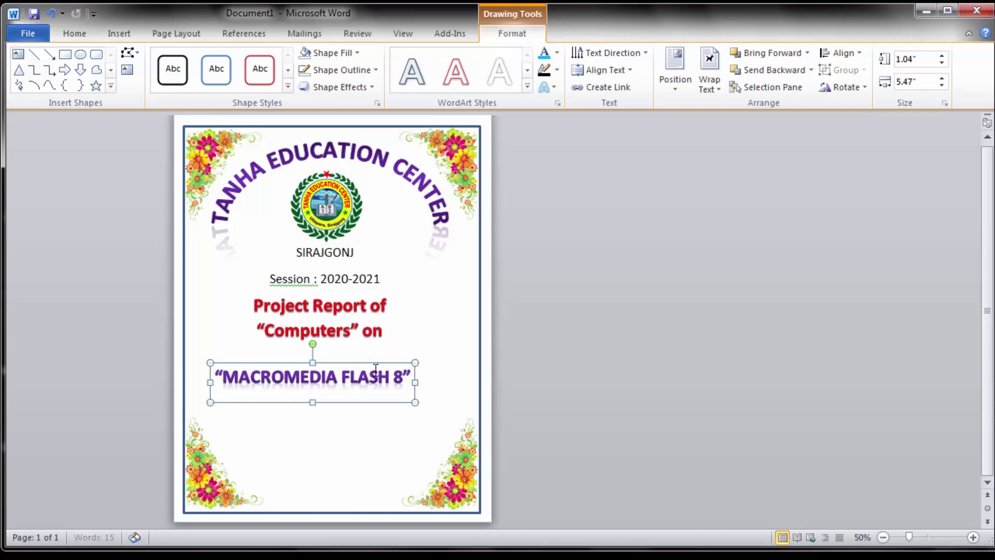
left_click_drag(364, 365, 371, 357)
left_click(369, 419)
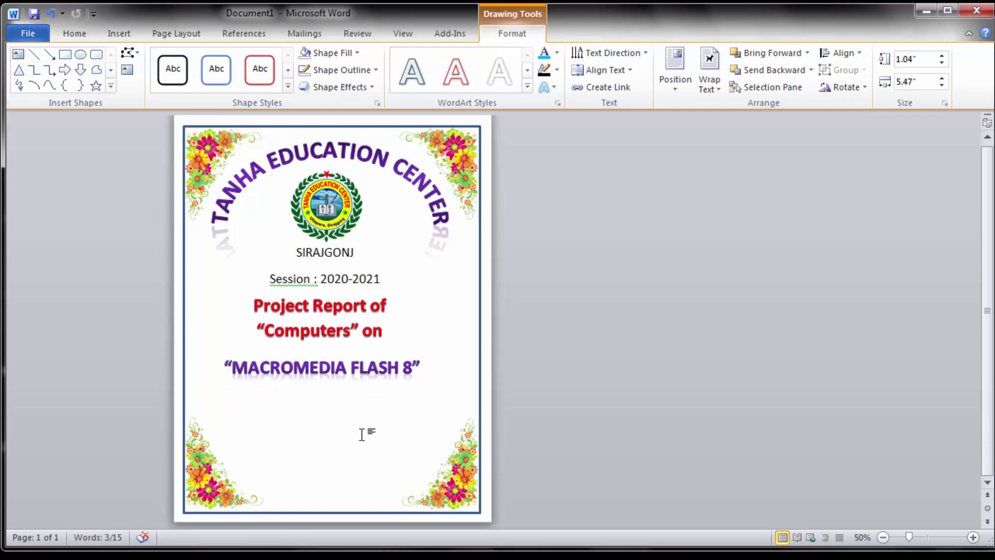
left_click(350, 280)
Copy the Session box near the page bottom, retyped as 'Submitted to :' over 'Teacher's Name :'.
mouse_move(370, 270)
left_mouse_down()
mouse_move(359, 415)
mouse_move(449, 446)
left_mouse_up()
left_click(295, 414)
triple_click(295, 415)
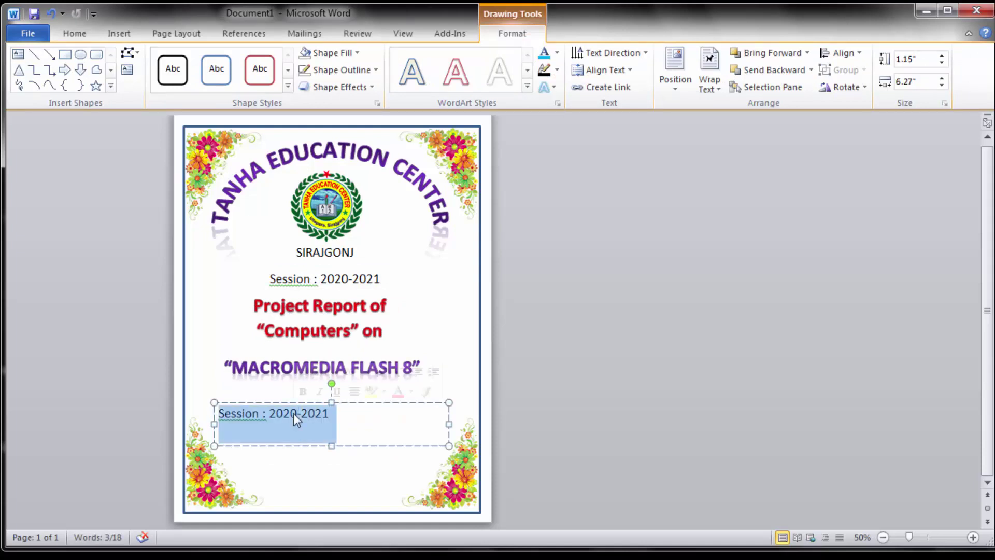
type("Sub")
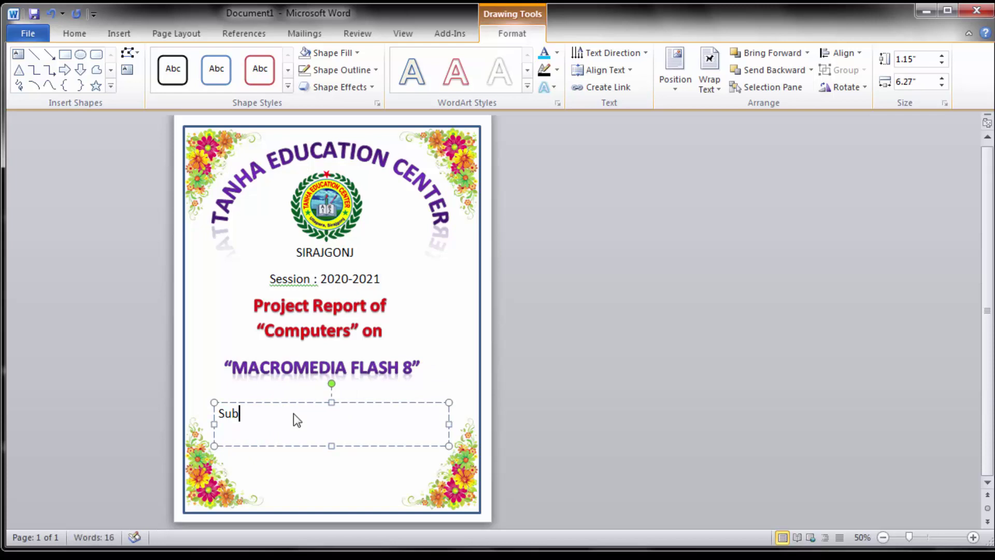
type("mitted to :")
key("Return")
type("Rea")
key("BackSpace")
key("BackSpace")
key("BackSpace")
type("Tea")
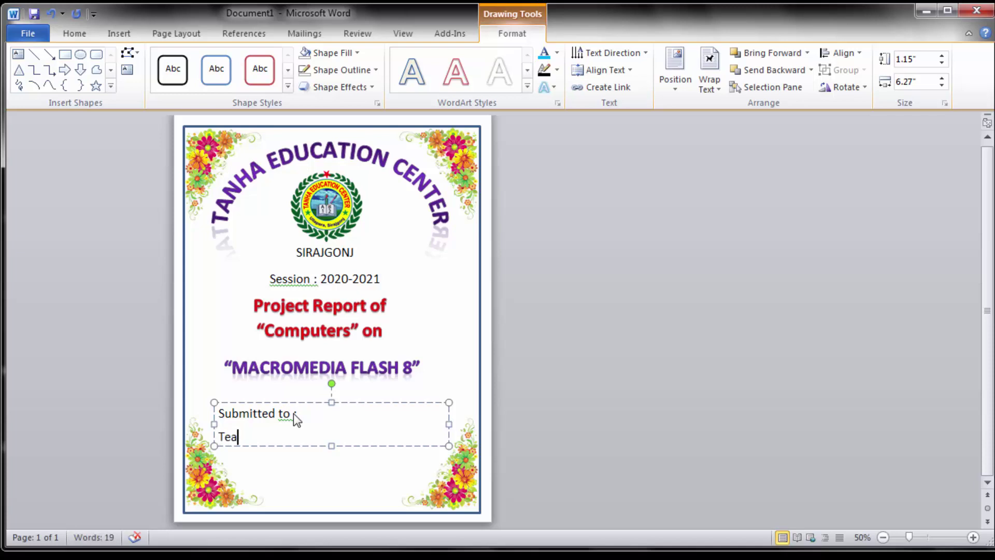
type("cher")
type("'s Name :")
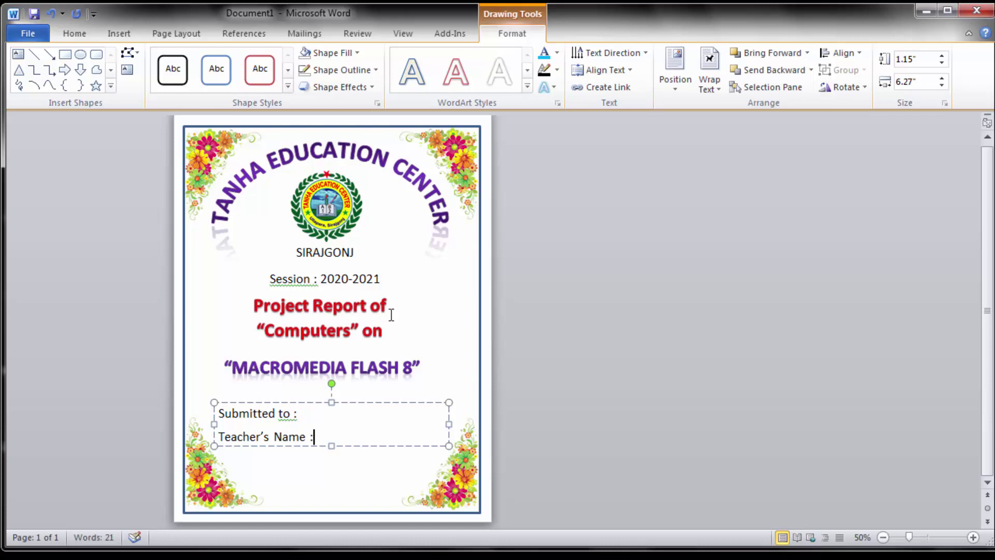
Narrow the Submitted to box and place a copy to its right reading 'Submitted by'.
left_click_drag(449, 446, 338, 450)
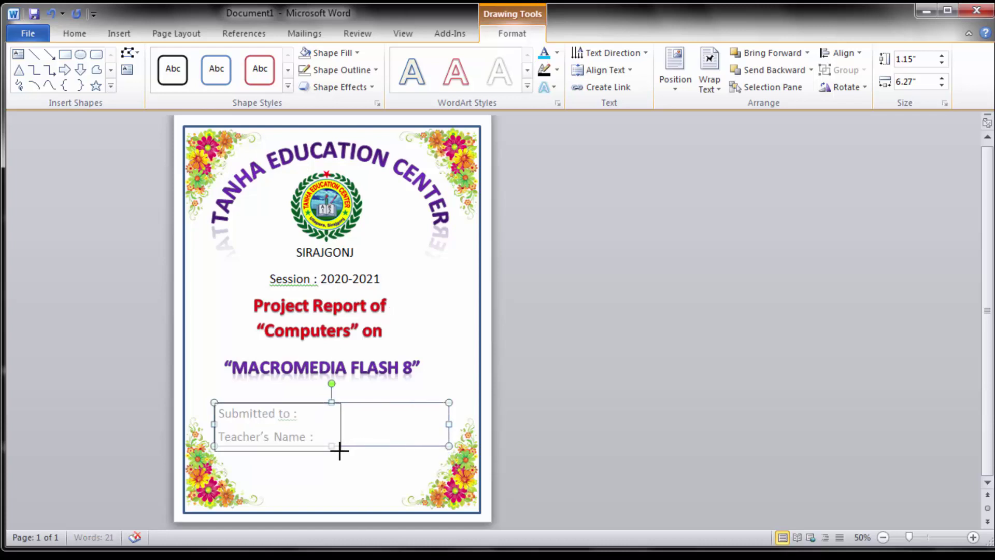
left_click(293, 402)
left_click_drag(293, 402, 435, 401)
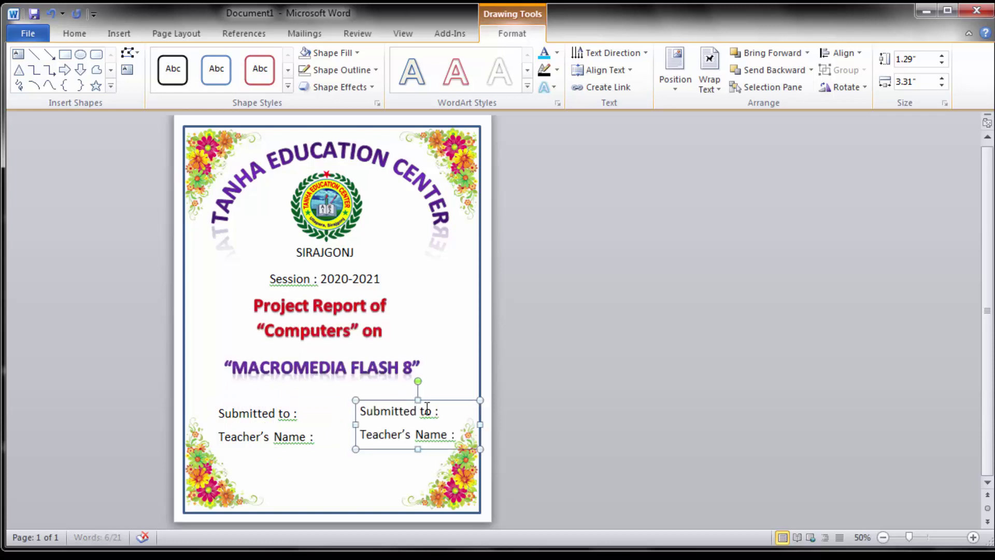
left_click_drag(435, 411, 352, 410)
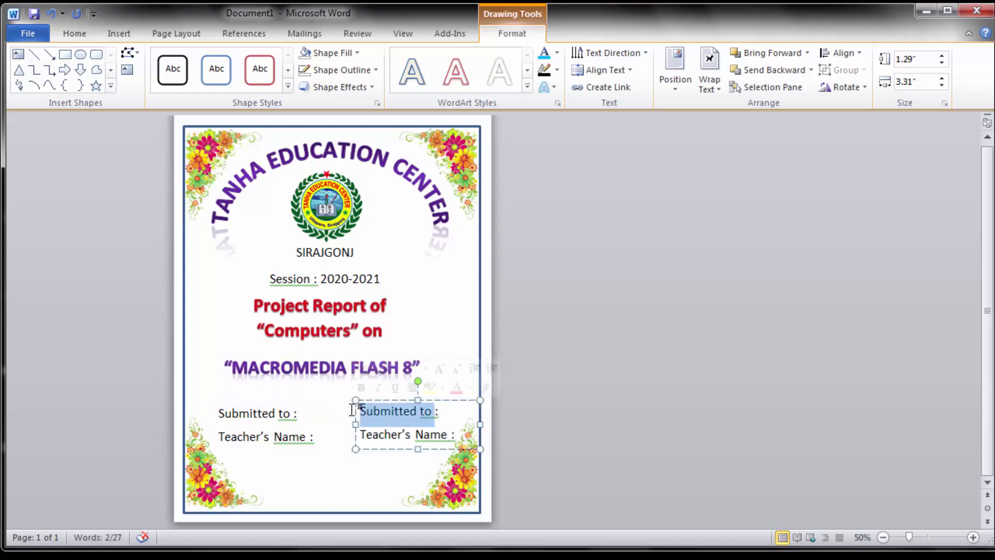
type("Su")
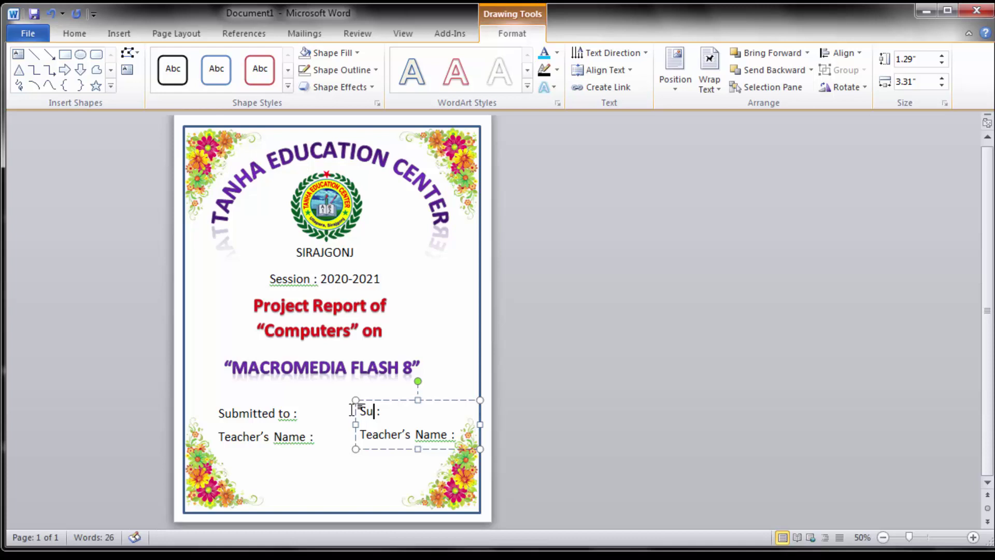
key("ctrl+z")
left_click(424, 412)
double_click(424, 412)
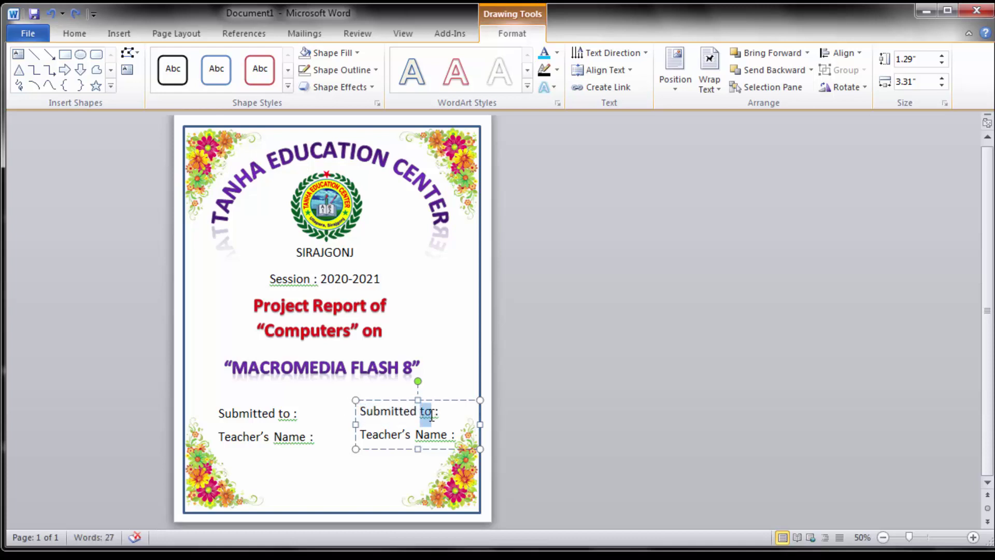
left_click(406, 411)
type("by")
Put the student's name in the copy, drop the trailing colons, and select both boxes.
left_click_drag(450, 436, 364, 435)
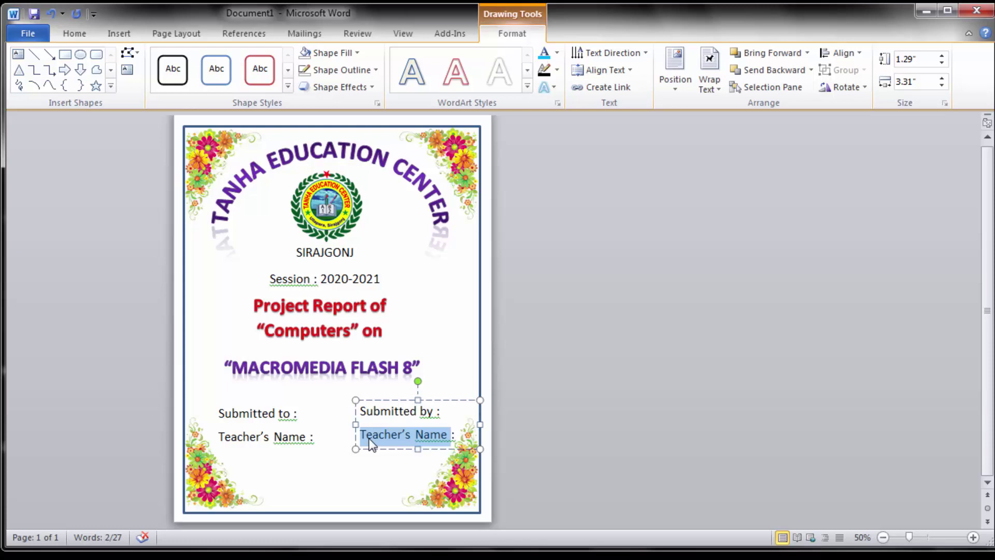
type("Yousuf Ali")
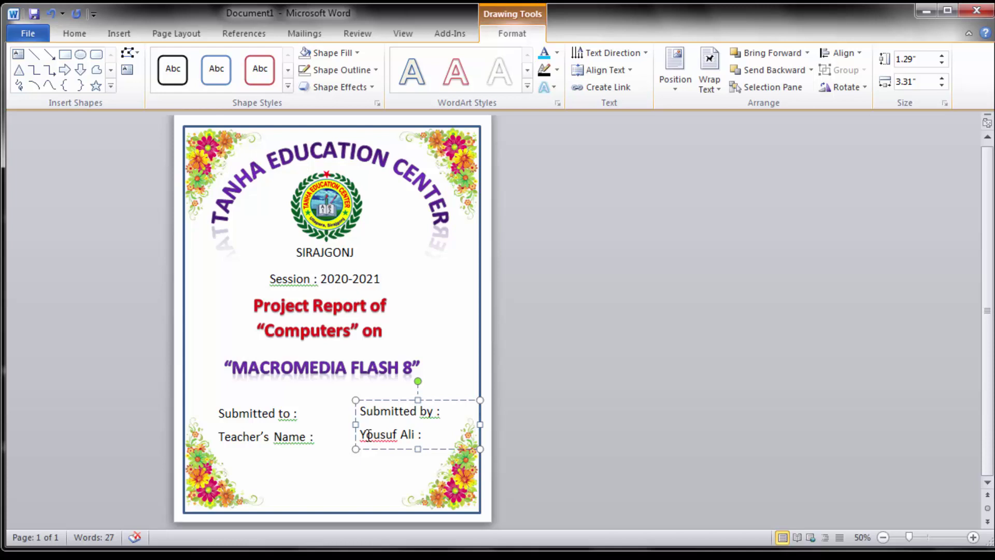
key("Delete")
left_click(426, 434)
key("BackSpace")
left_click(360, 435)
left_click(317, 446)
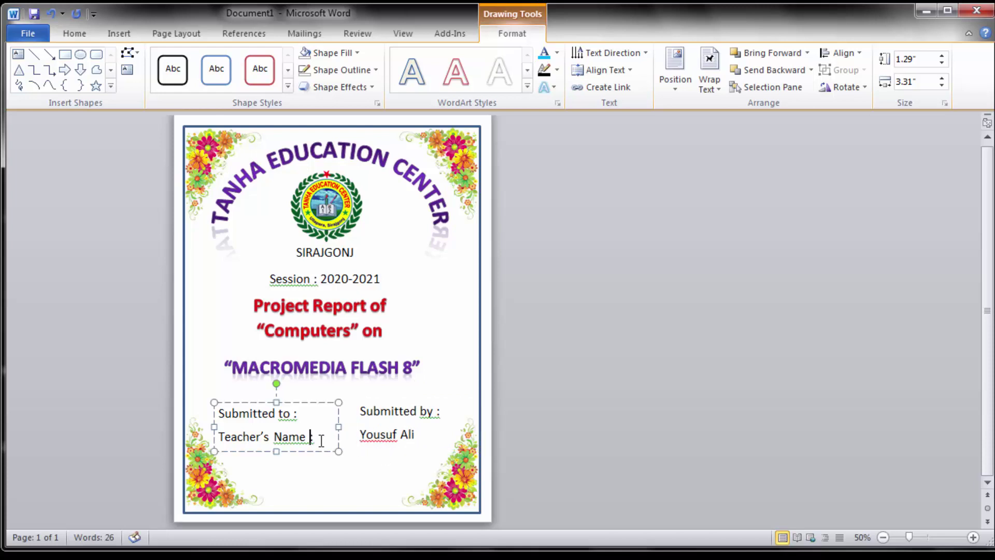
key("BackSpace")
key("BackSpace")
left_click(392, 384)
left_click(381, 409)
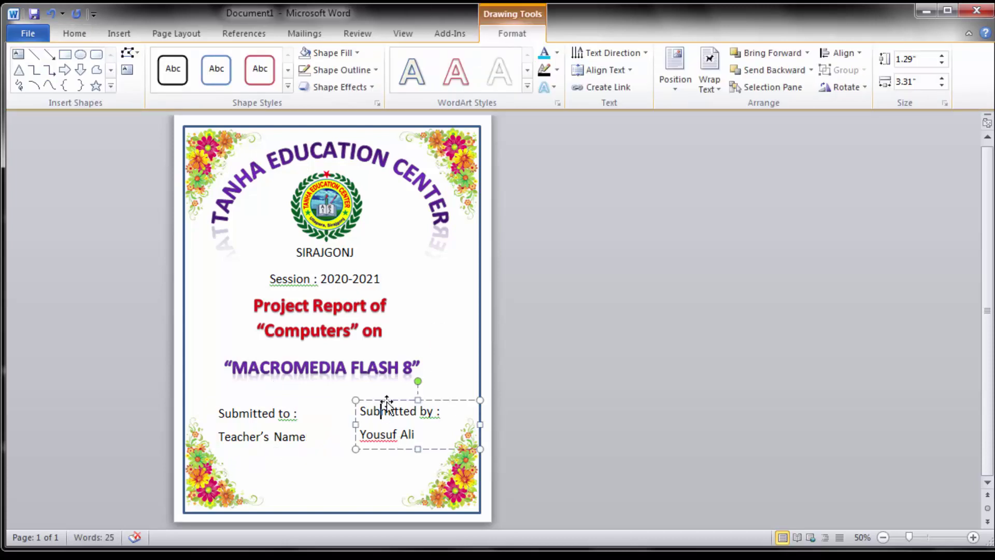
left_click(329, 412, "shift")
Lower the two submission boxes, the MACROMEDIA FLASH 8 title and the red 'Project Report of' heading slightly.
left_click_drag(335, 407, 343, 418)
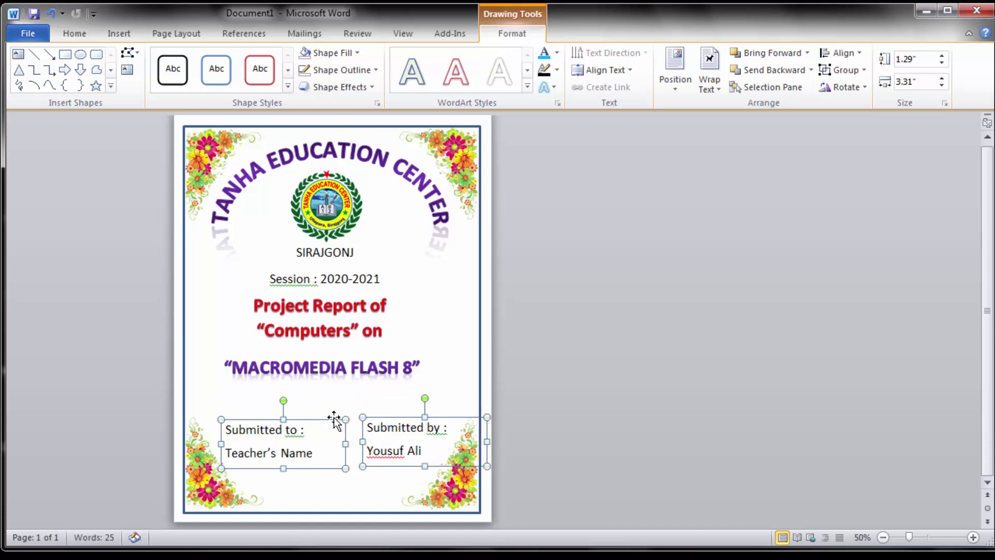
left_click(310, 367)
left_click_drag(381, 353, 383, 359)
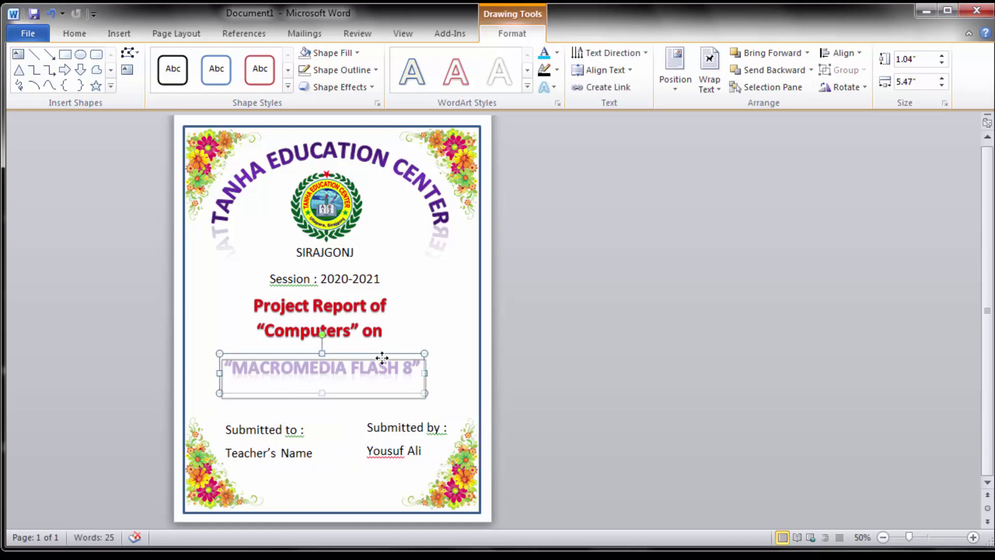
left_click(378, 296)
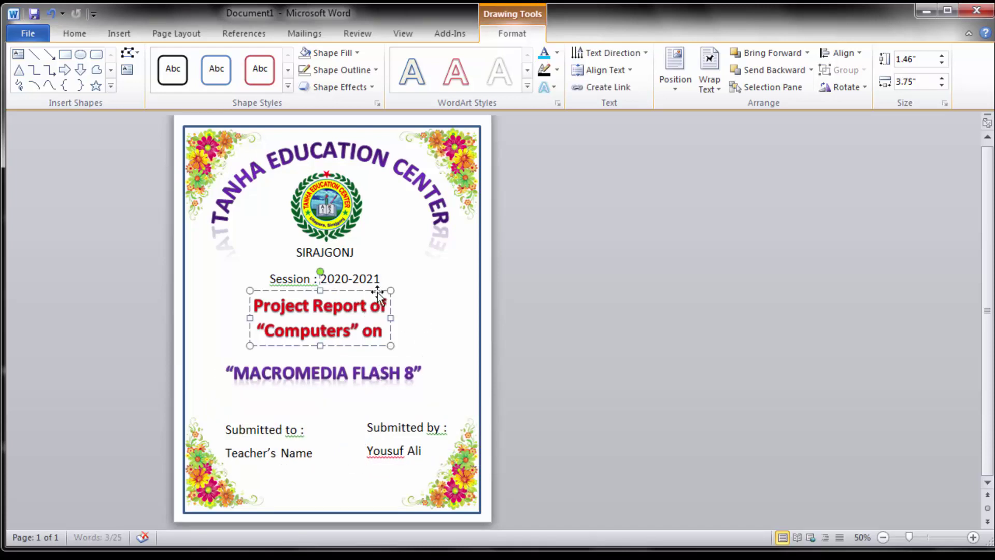
left_click_drag(379, 295, 379, 300)
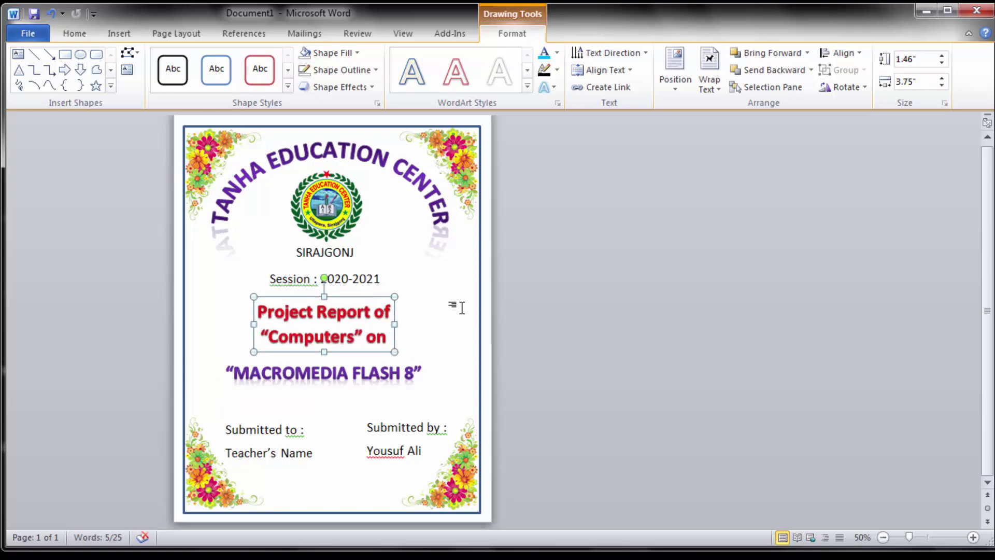
left_click(440, 318)
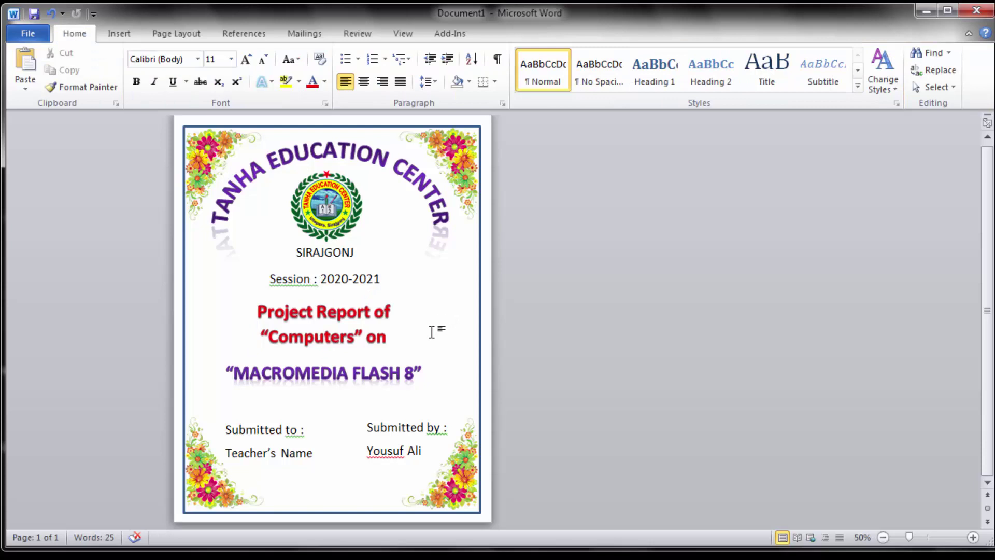